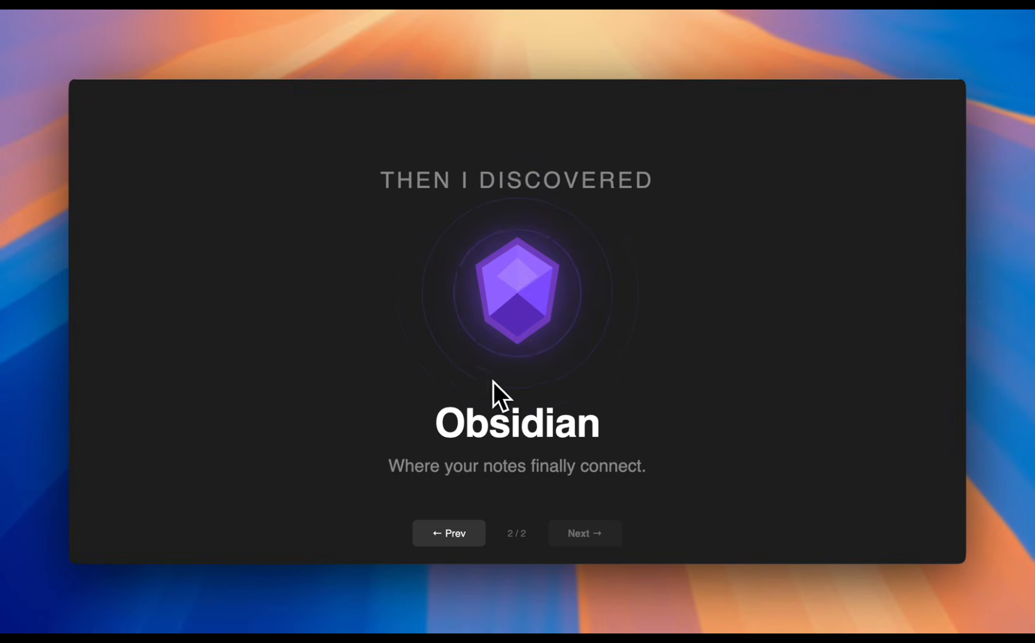
key("Left")
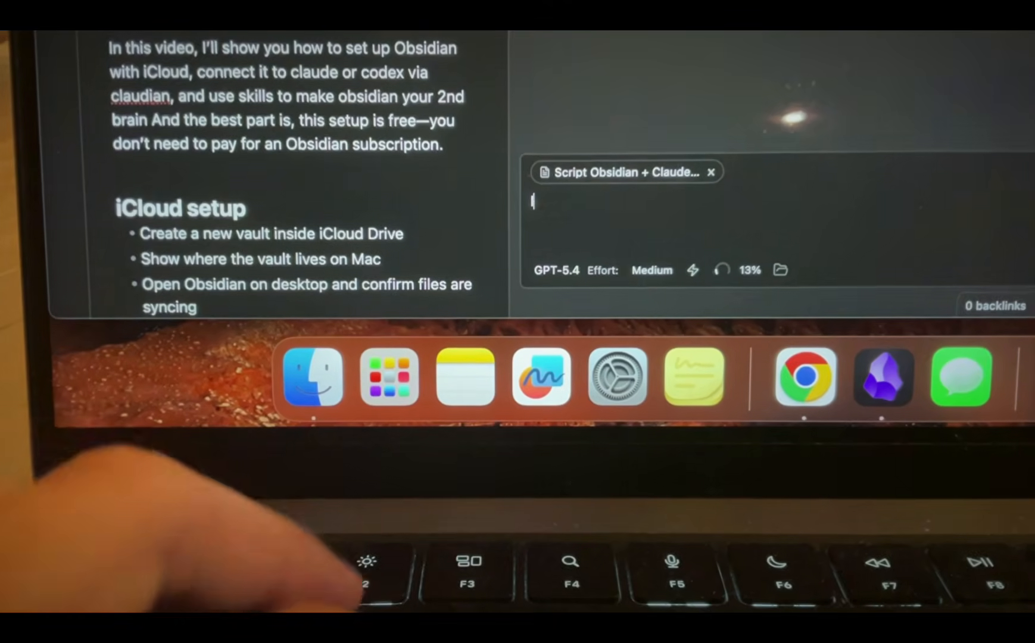
Write "let's use claudian" as a message in the AI chat beside the Obsidian script note.
type("let's use c")
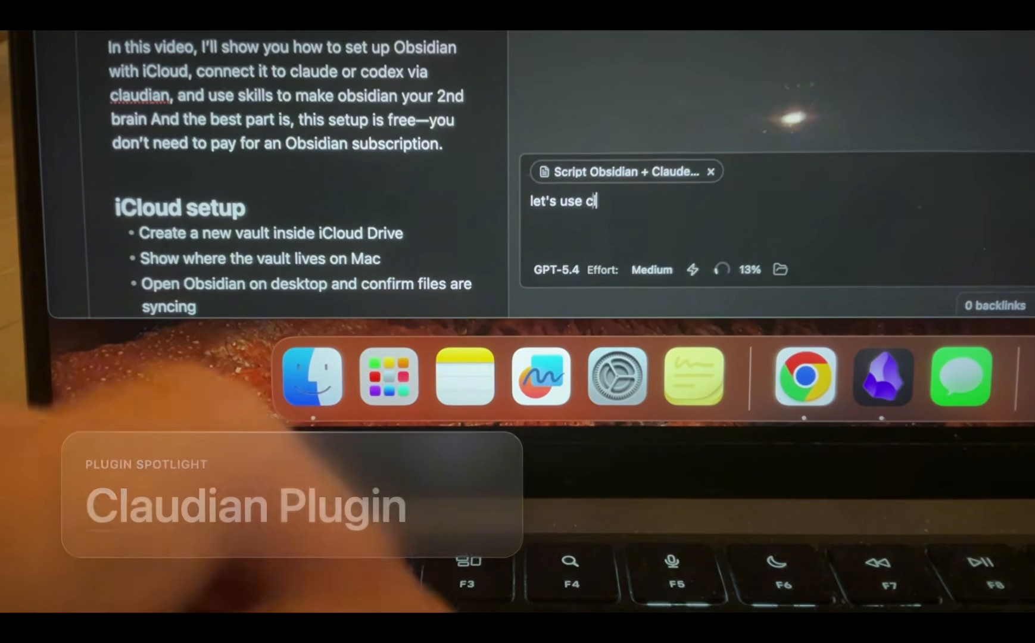
type("laudian")
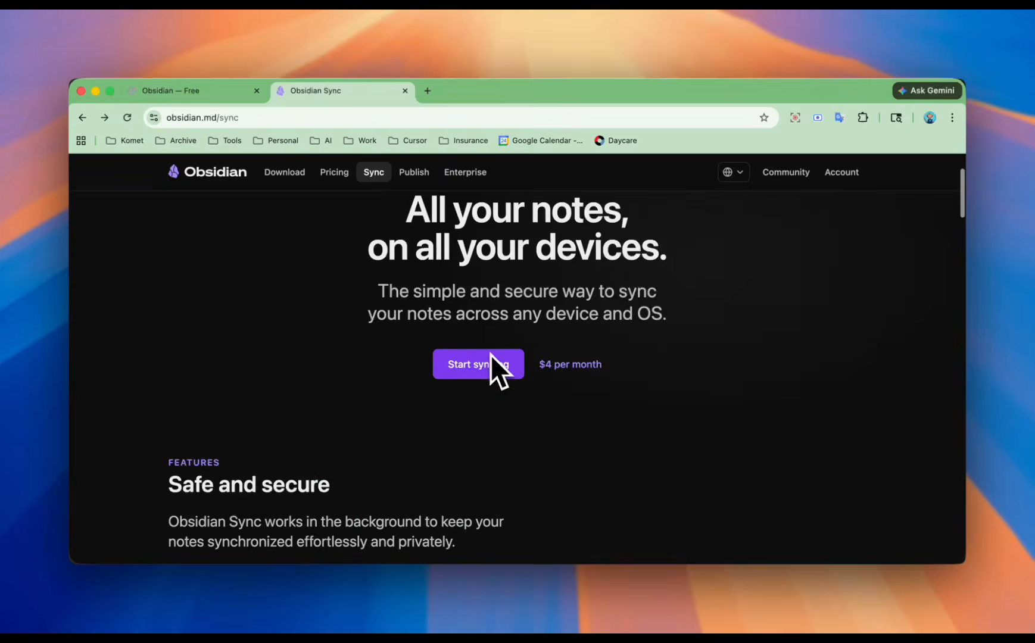
Follow the $4 per month offer on the Obsidian Sync page and review the plan, storage and renewal options.
left_click(575, 372)
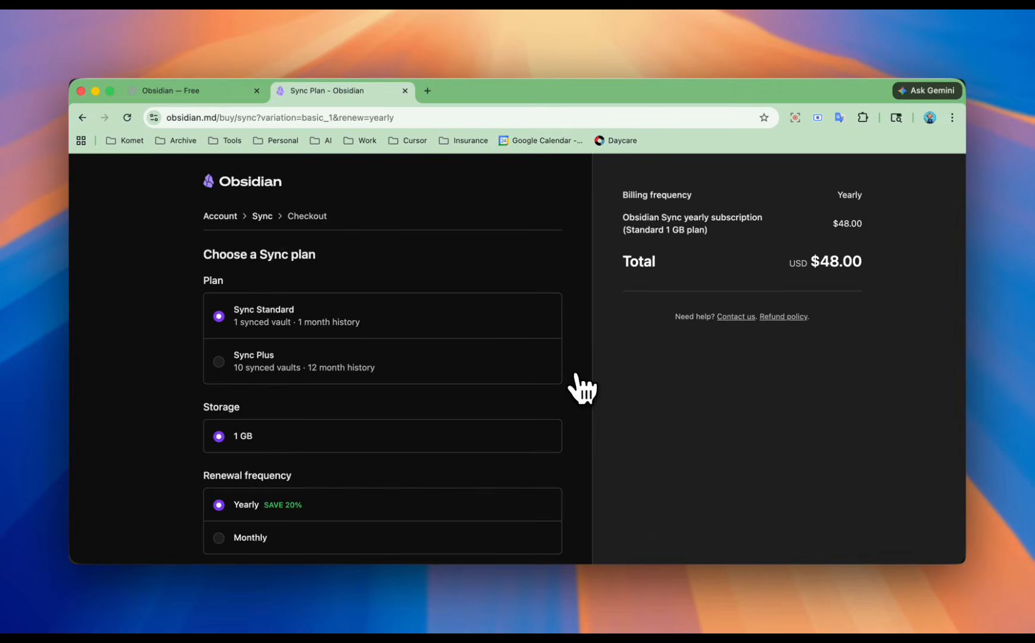
scroll(492, 416, "down", 3)
scroll(492, 416, "up", 3)
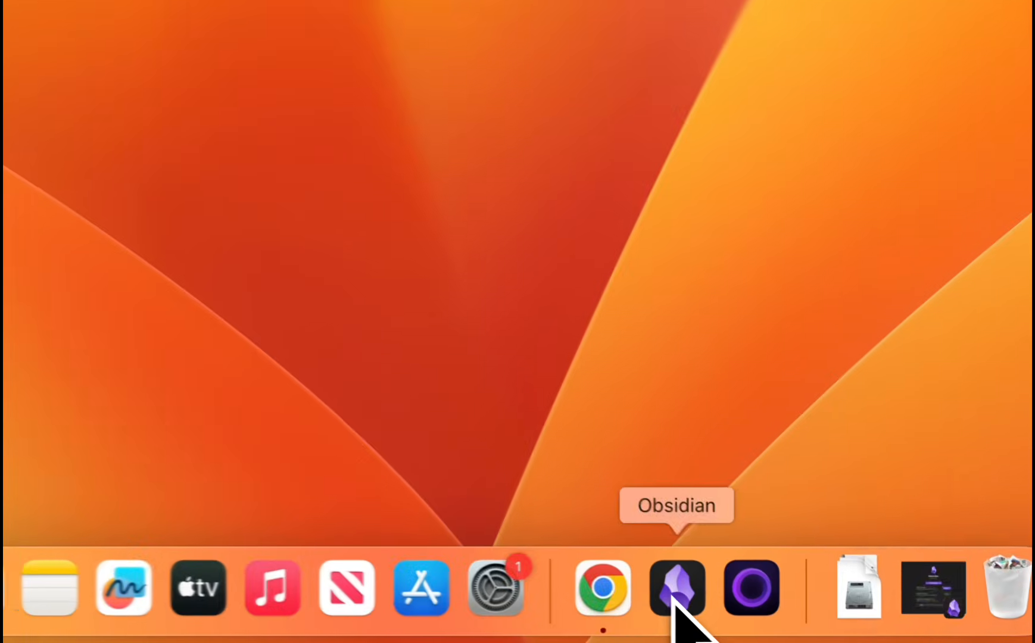
Launch Obsidian.
left_click(806, 612)
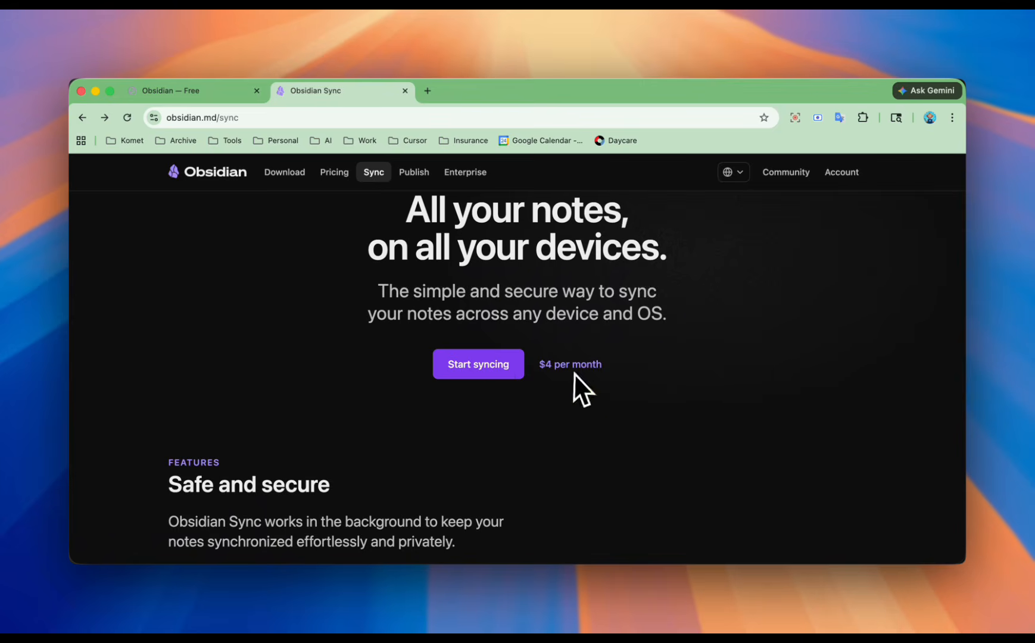
Reopen the Obsidian Sync checkout from the monthly price and look over the subscription plans again.
left_click(576, 375)
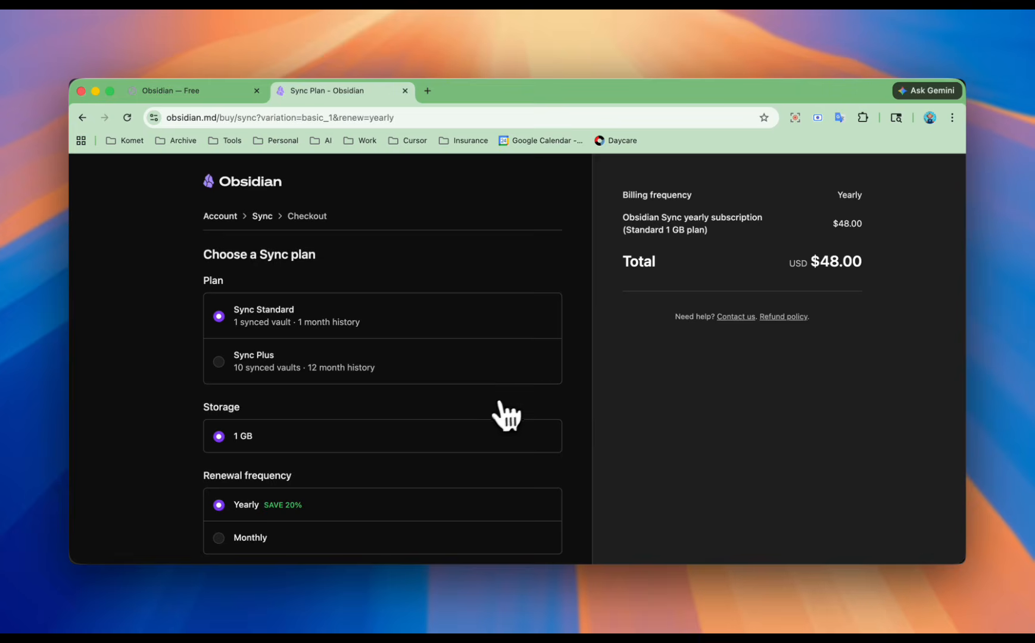
scroll(501, 416, "down", 3)
scroll(497, 418, "up", 3)
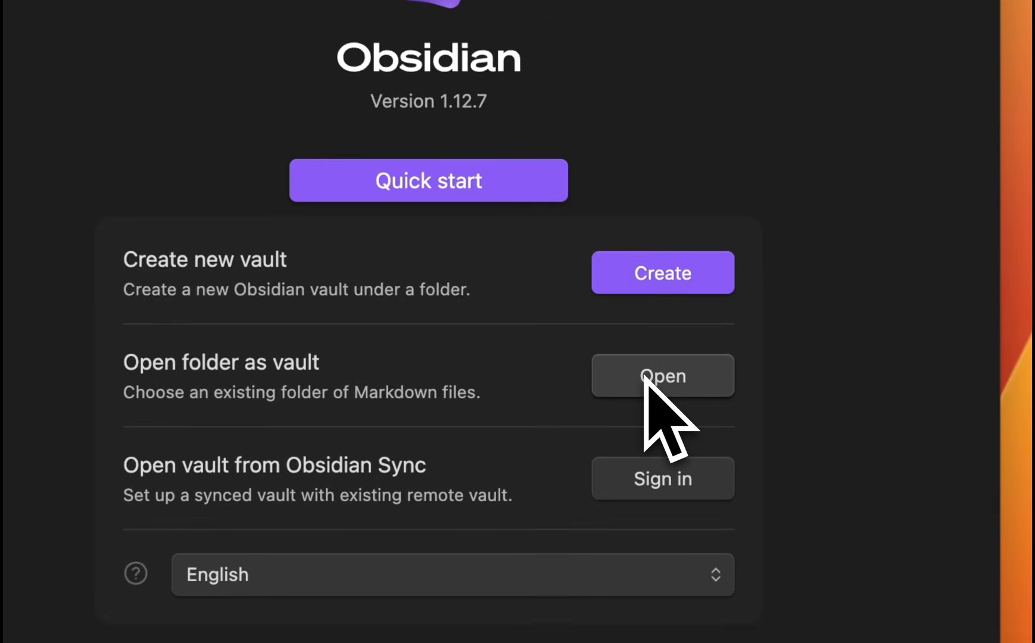
In Obsidian, start opening an existing folder as a vault and choose iCloud Drive as the location.
left_click(648, 380)
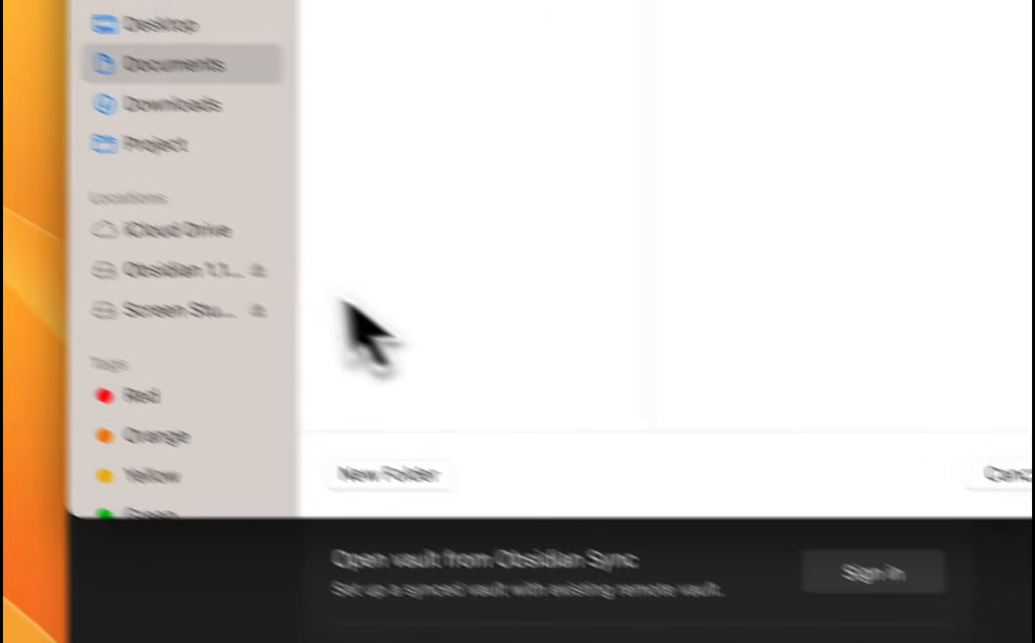
left_click(273, 282)
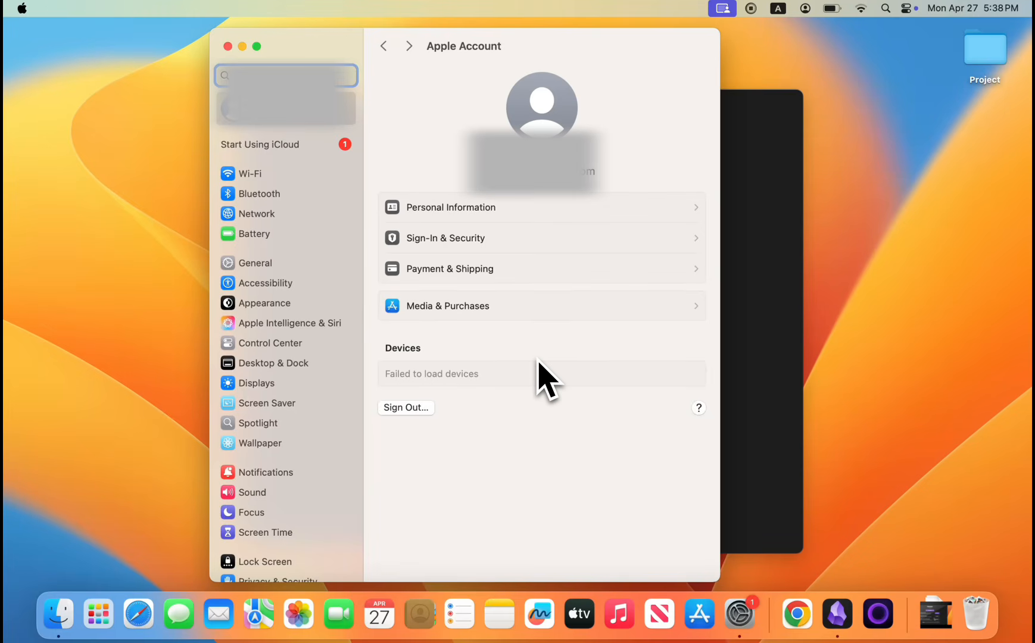
Start using iCloud for the Apple Account in System Settings and open its iCloud settings.
left_click(275, 149)
left_click(572, 201)
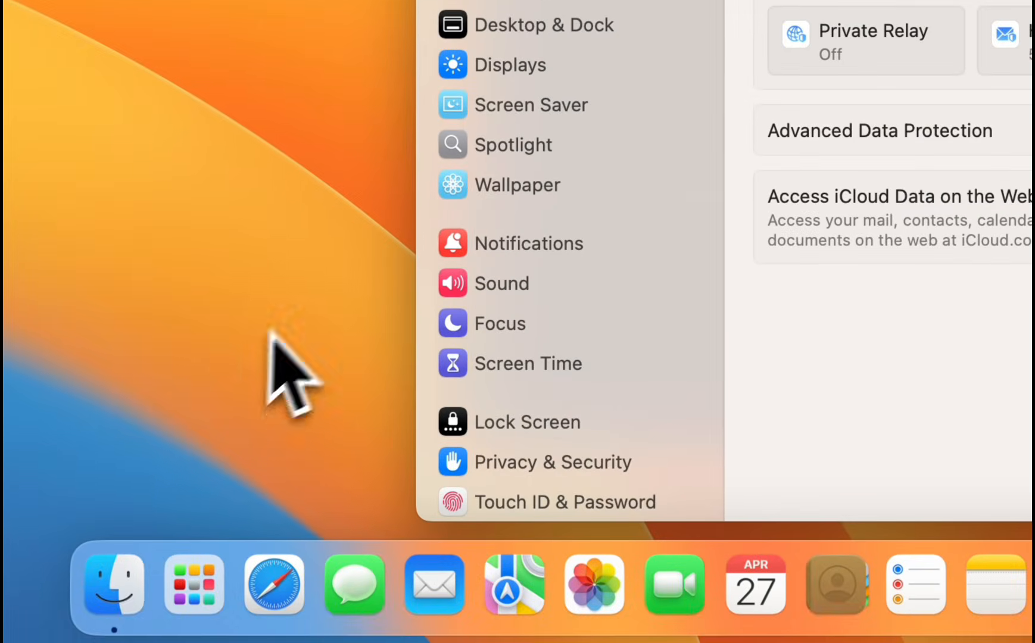
In Finder, open the Obsidian folder in iCloud Drive and show its contents as a list.
left_click(95, 587)
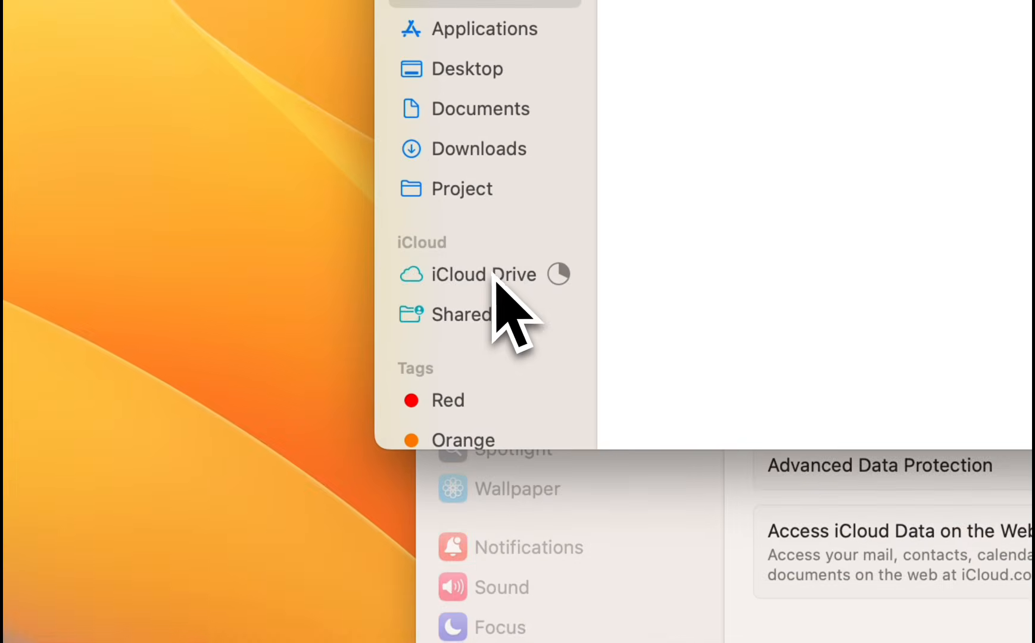
left_click(492, 278)
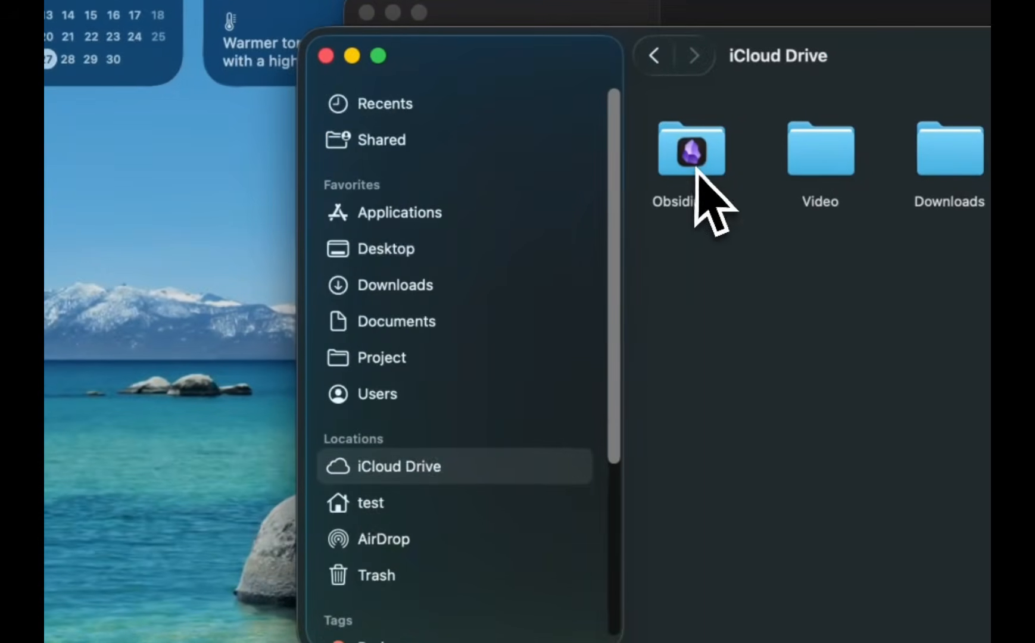
double_click(693, 158)
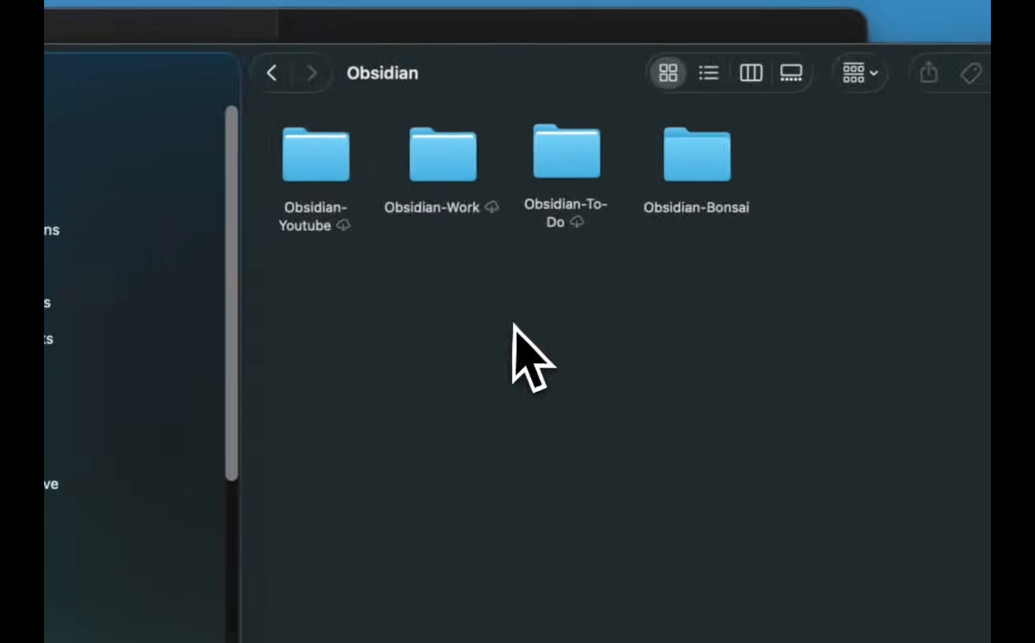
left_click(718, 215)
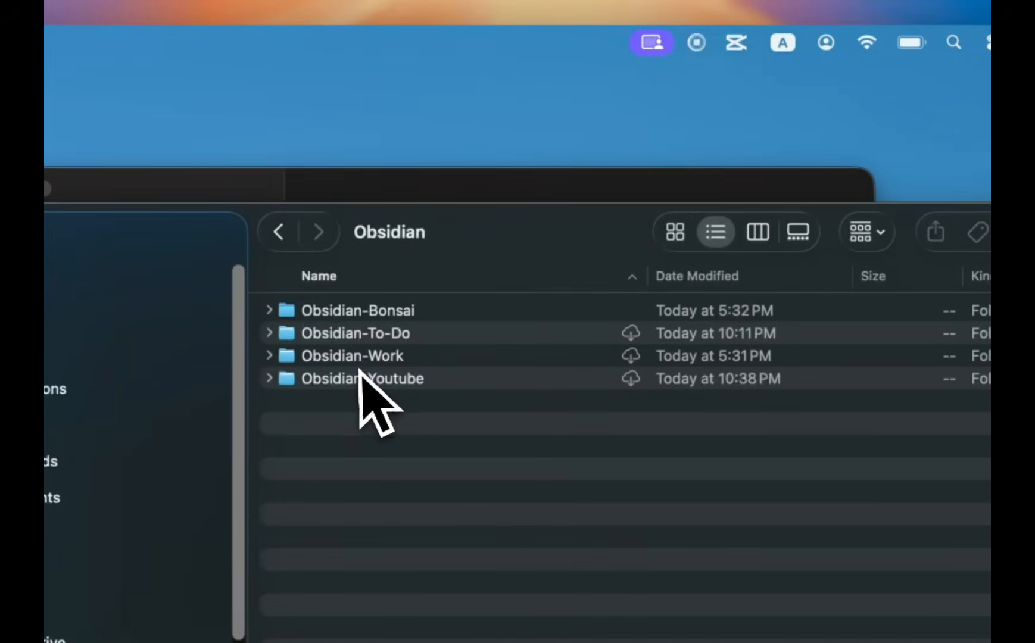
Examine the vault folders, looking inside Obsidian-Work and Obsidian-To-Do, and return to the Obsidian folder.
left_click(358, 365)
left_click(364, 337)
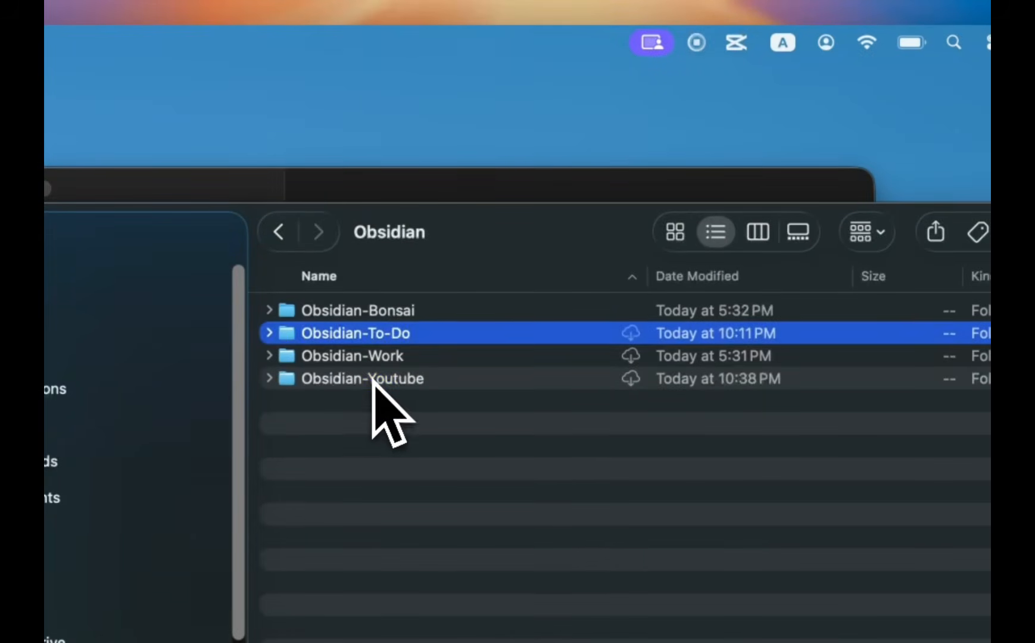
left_click(374, 382)
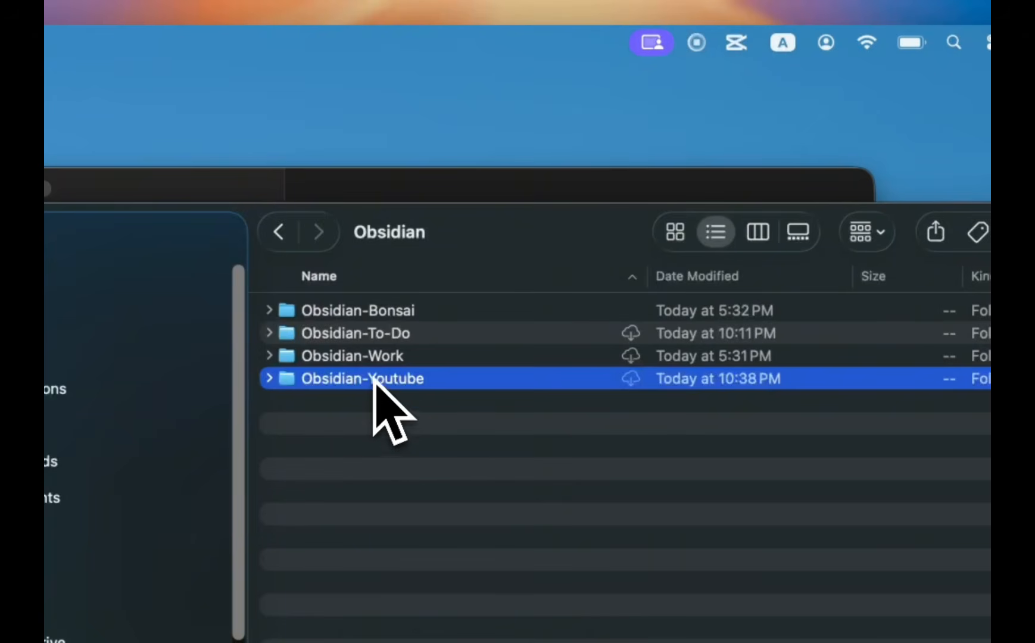
double_click(366, 356)
left_click(278, 231)
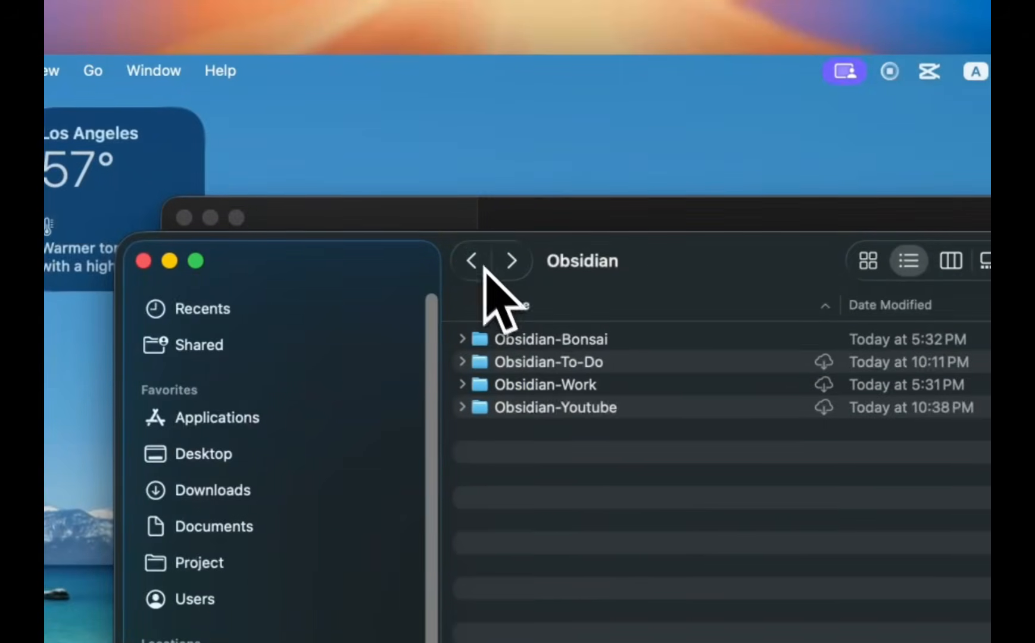
double_click(538, 361)
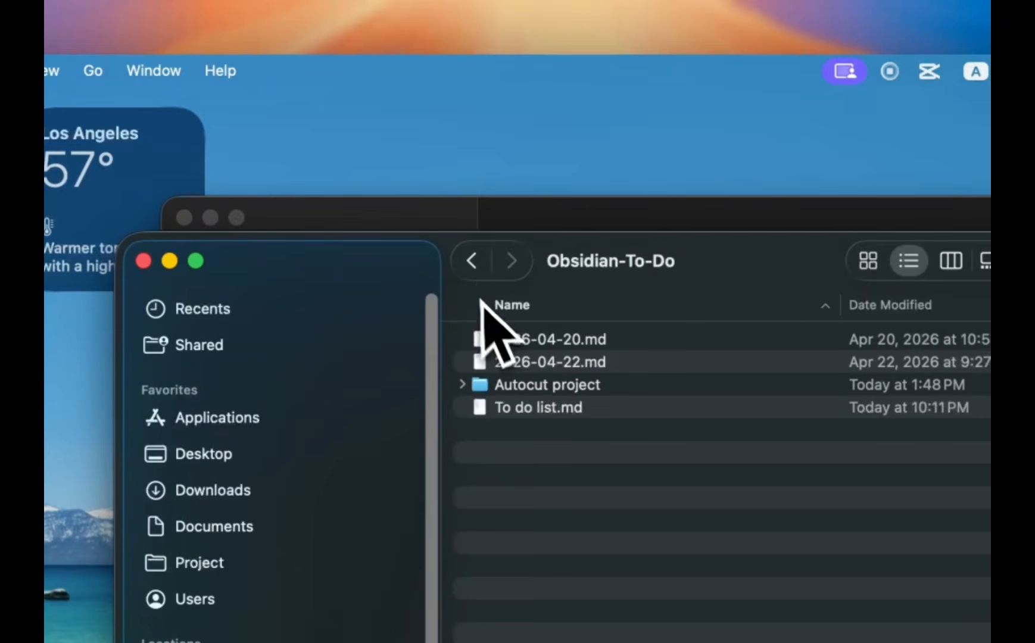
left_click(475, 265)
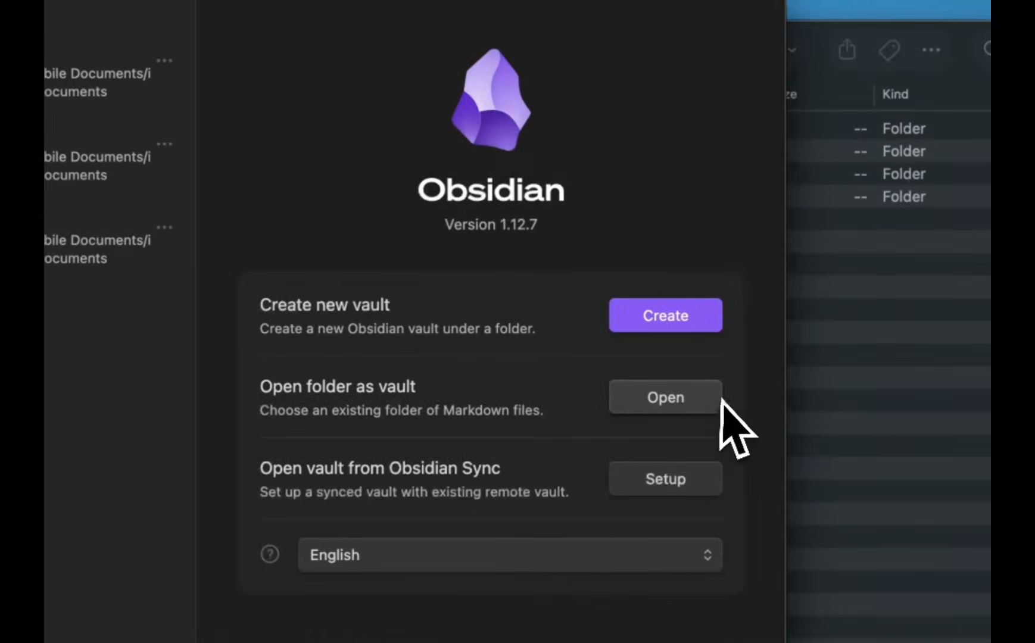
In Obsidian, open the Obsidian-Youtube folder from the Obsidian iCloud folder as a vault.
left_click(720, 400)
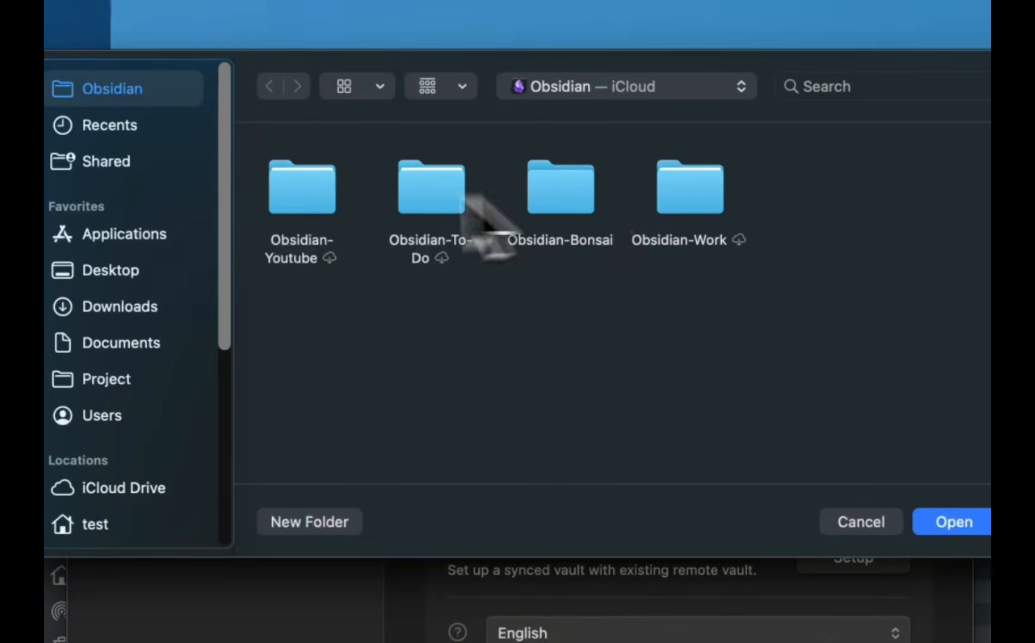
left_click(312, 196)
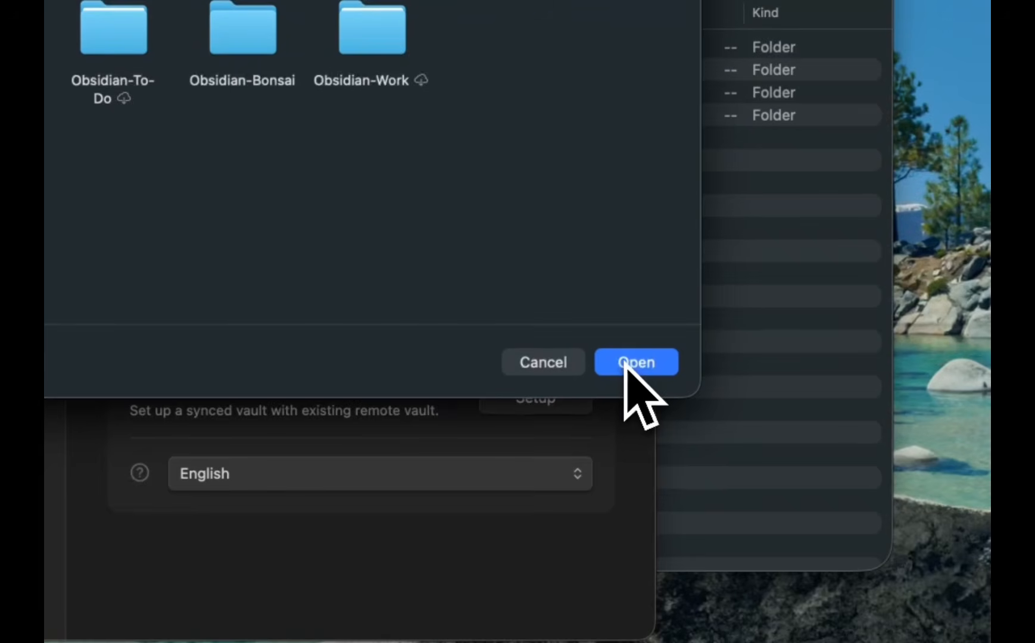
left_click(625, 365)
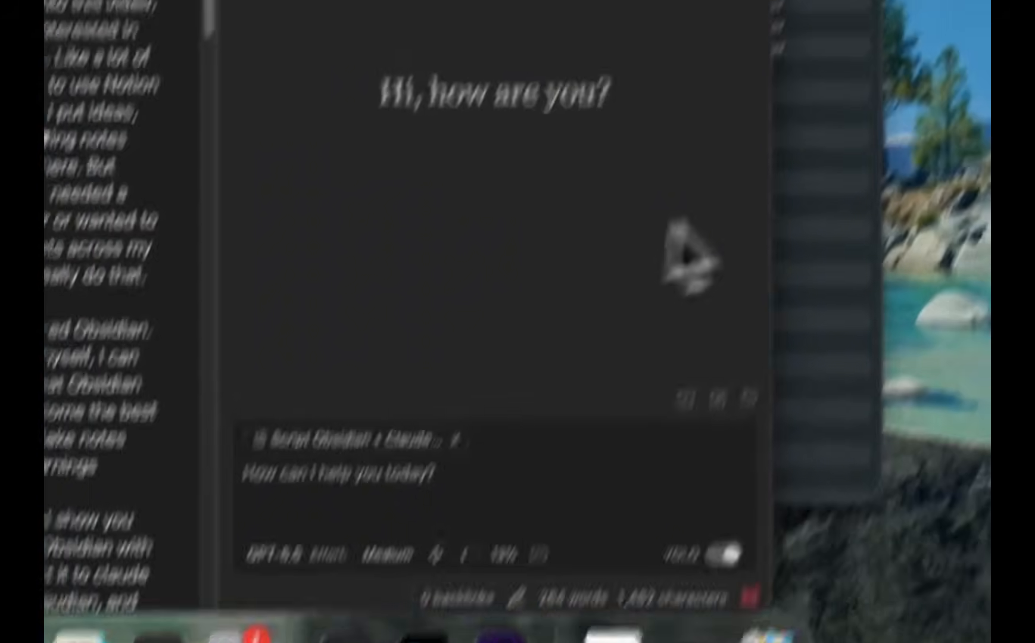
Switch to Finder and check the iCloud sync status of the Obsidian-Youtube, Obsidian-Work and Obsidian-To-Do folders.
left_click(832, 287)
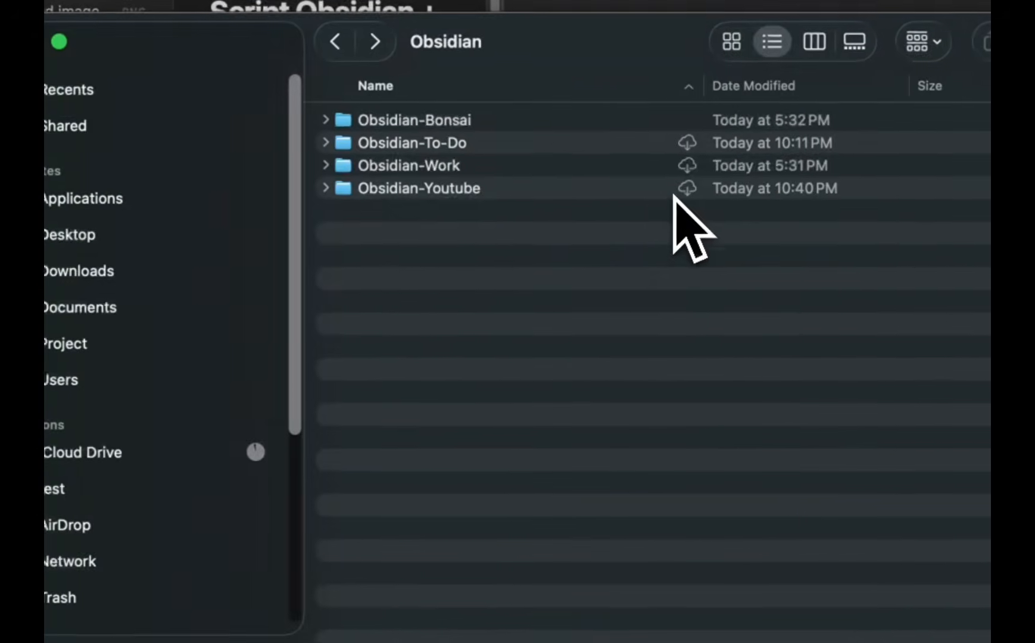
left_click(667, 187)
left_click(661, 164)
left_click(659, 147)
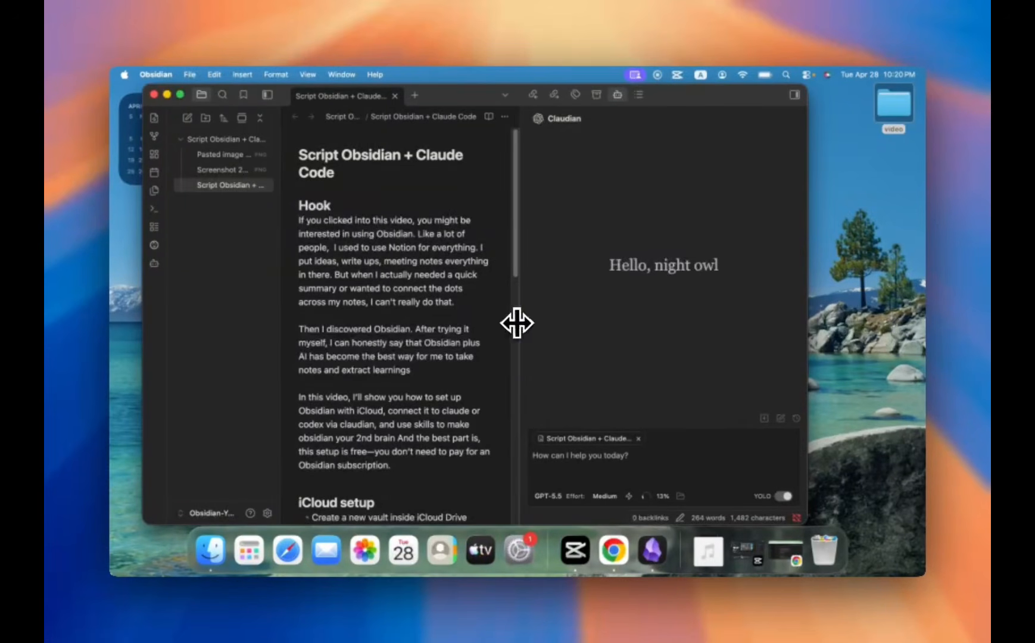
Widen the script note's pane by narrowing the Claudian chat pane beside it.
left_click_drag(517, 323, 622, 325)
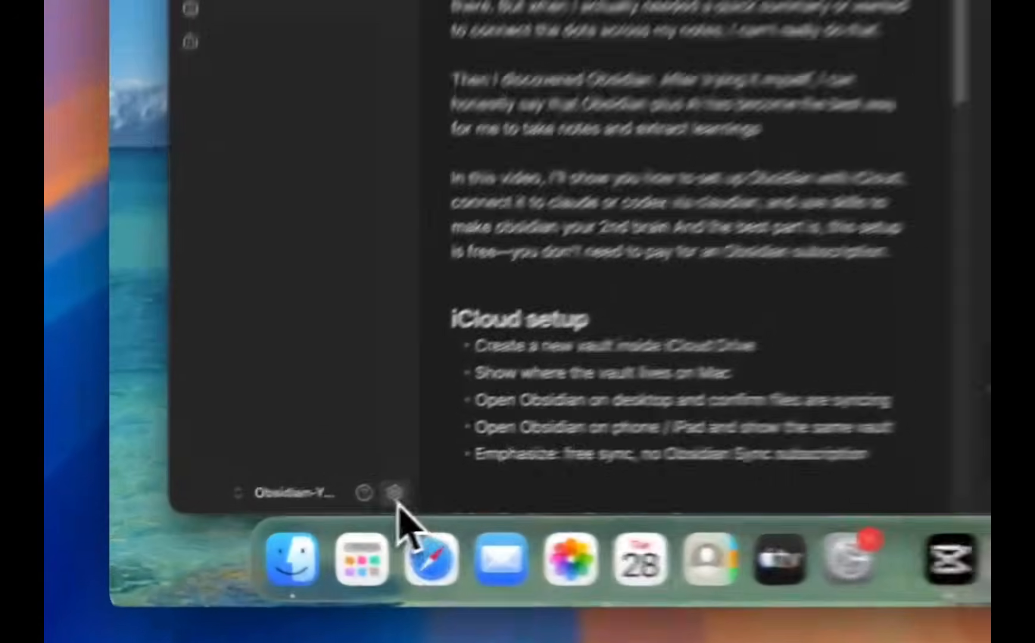
Search Obsidian's community plugins for "brat", view the BRAT plugin's details, and close the plugin browser.
left_click(268, 514)
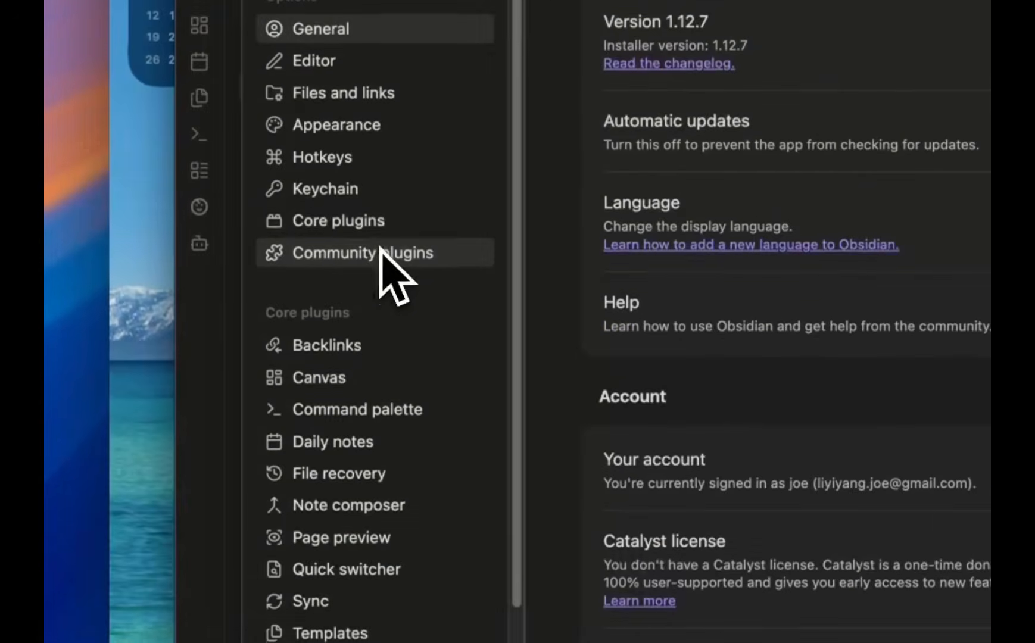
left_click(379, 255)
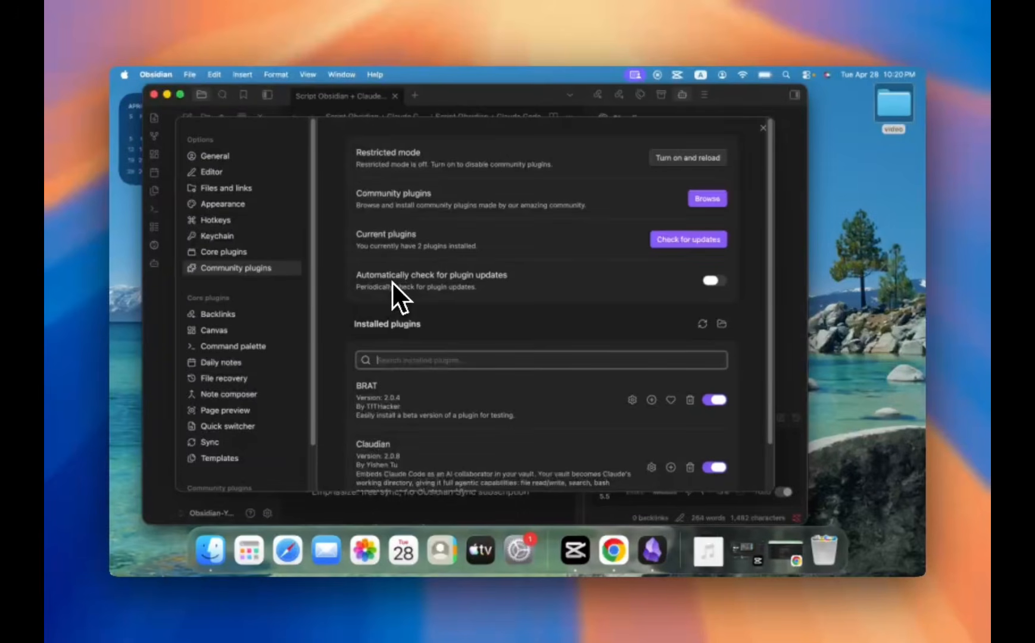
left_click(707, 198)
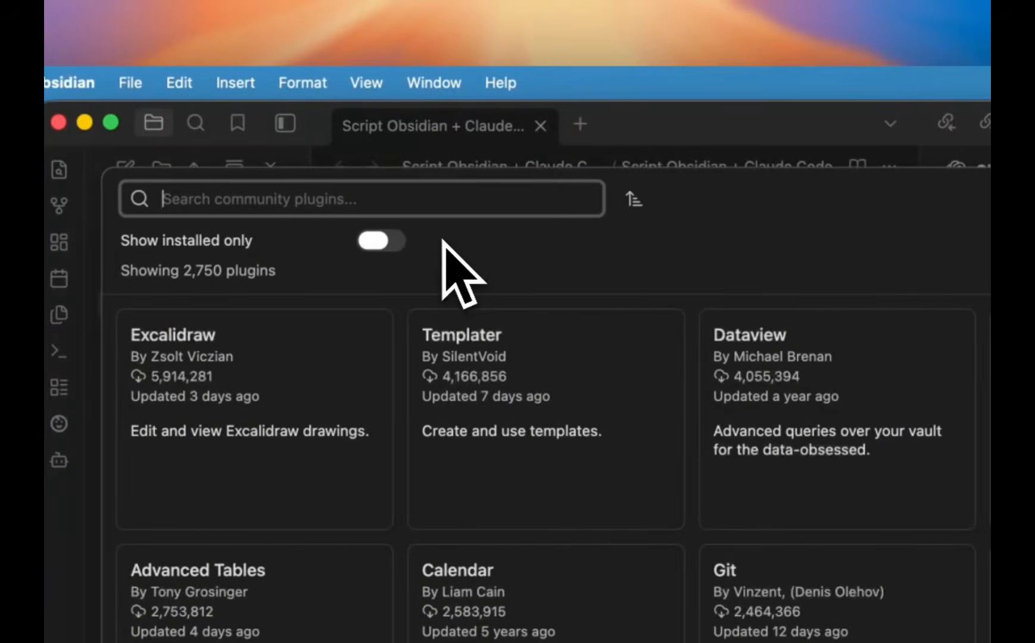
type("brat")
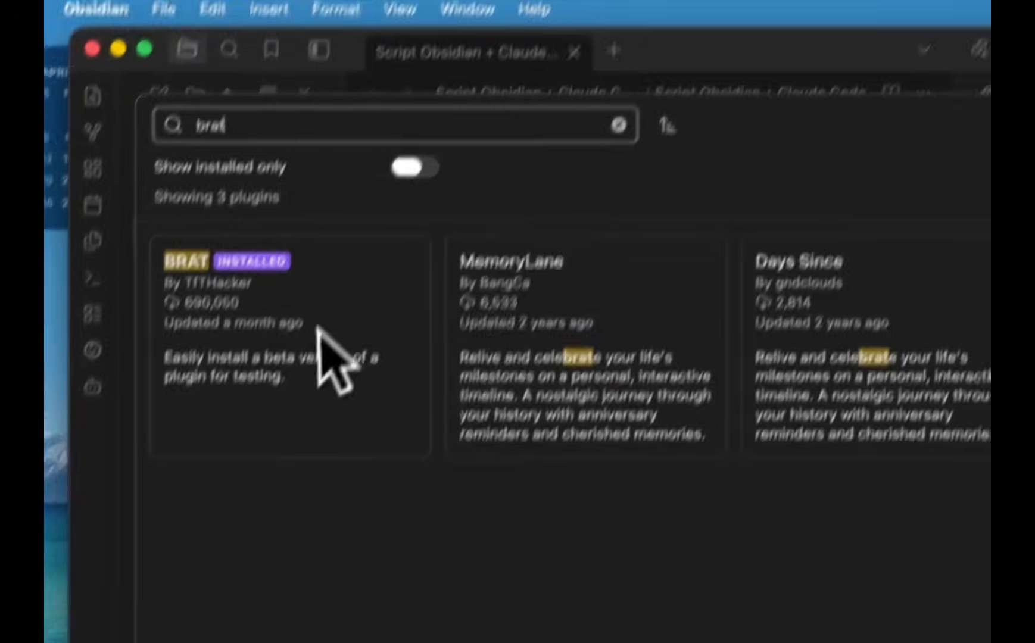
left_click(334, 411)
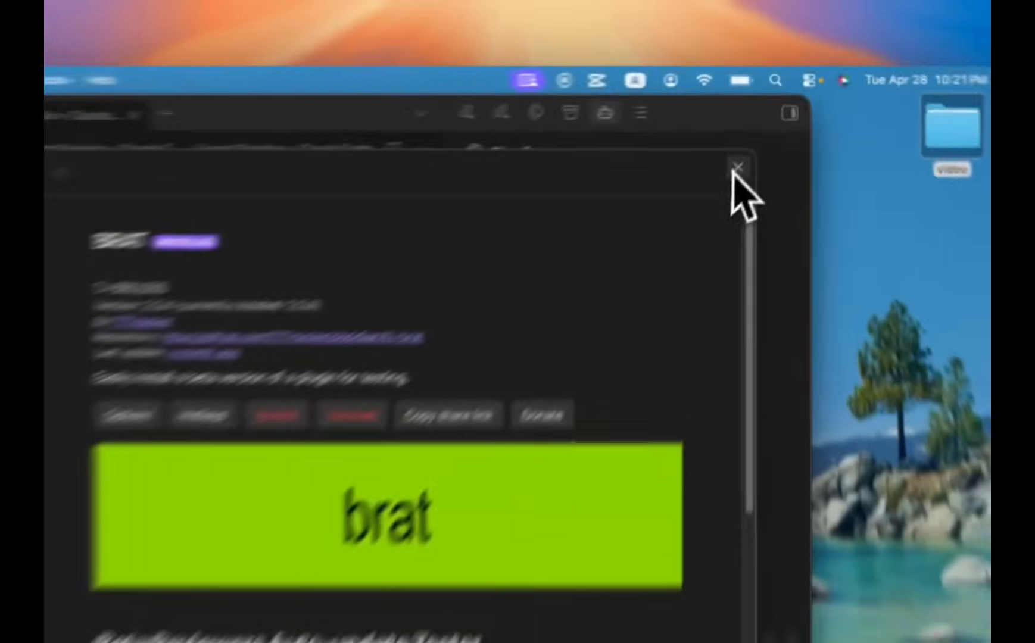
left_click(763, 128)
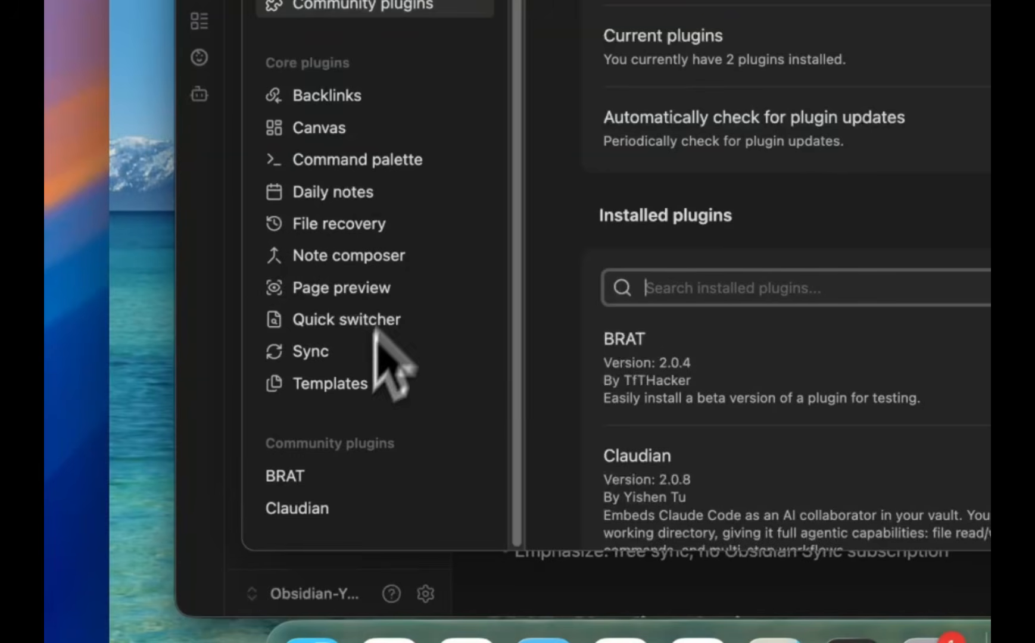
Start adding a beta plugin in BRAT's settings, and copy the YishenTu/claudian GitHub repository address from Chrome.
left_click(334, 470)
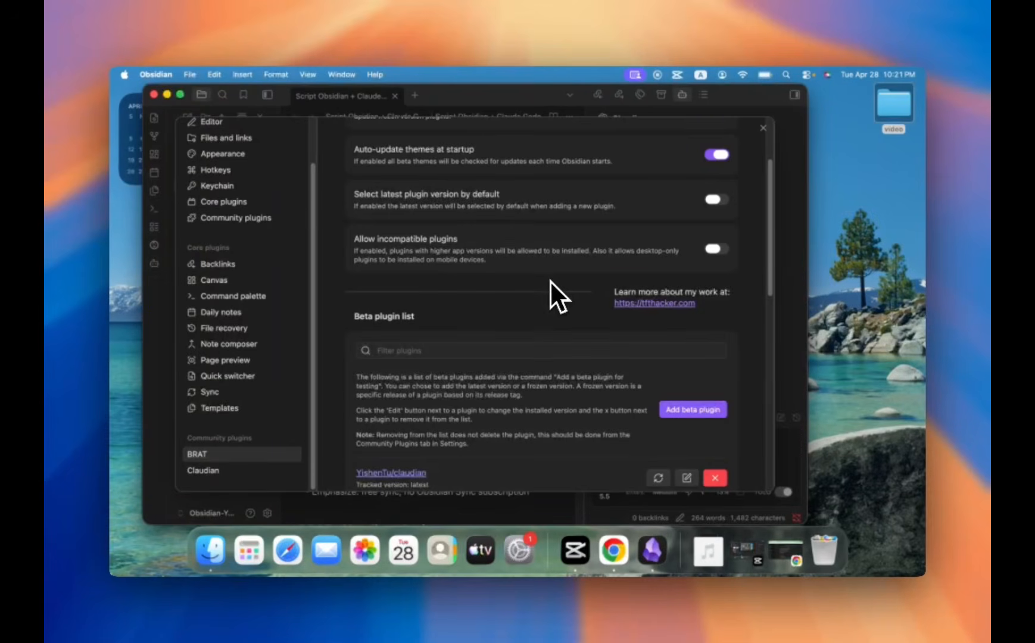
scroll(550, 281, "down", 3)
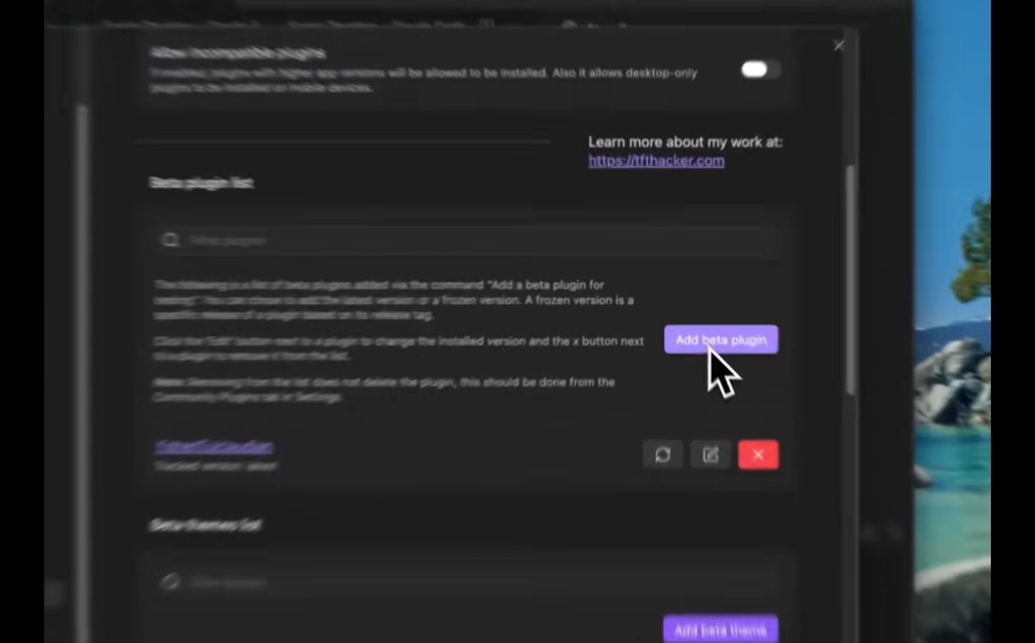
left_click(712, 344)
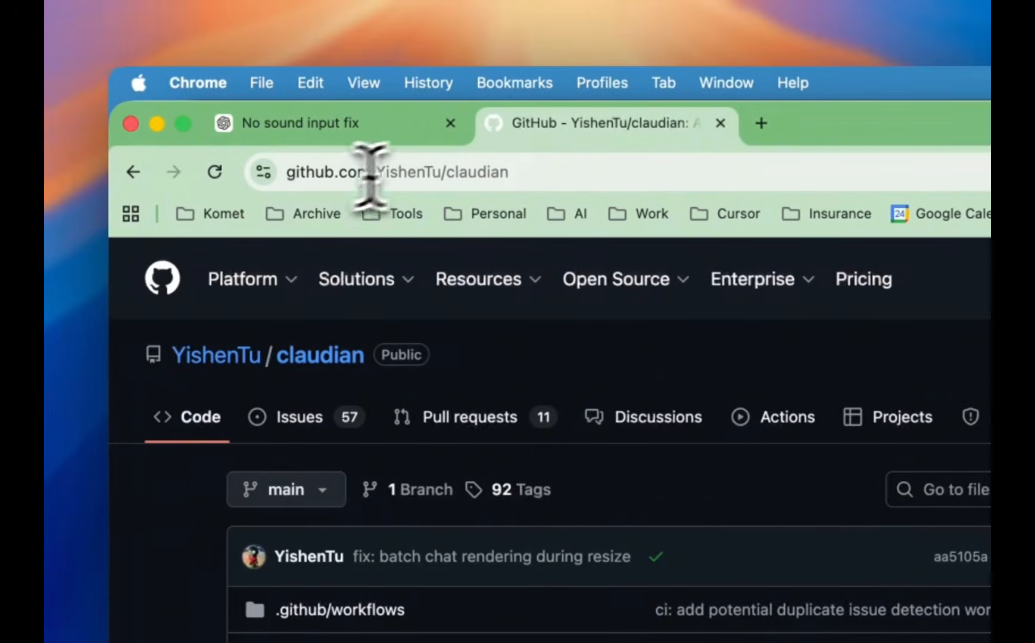
left_click(541, 173)
key("super+c")
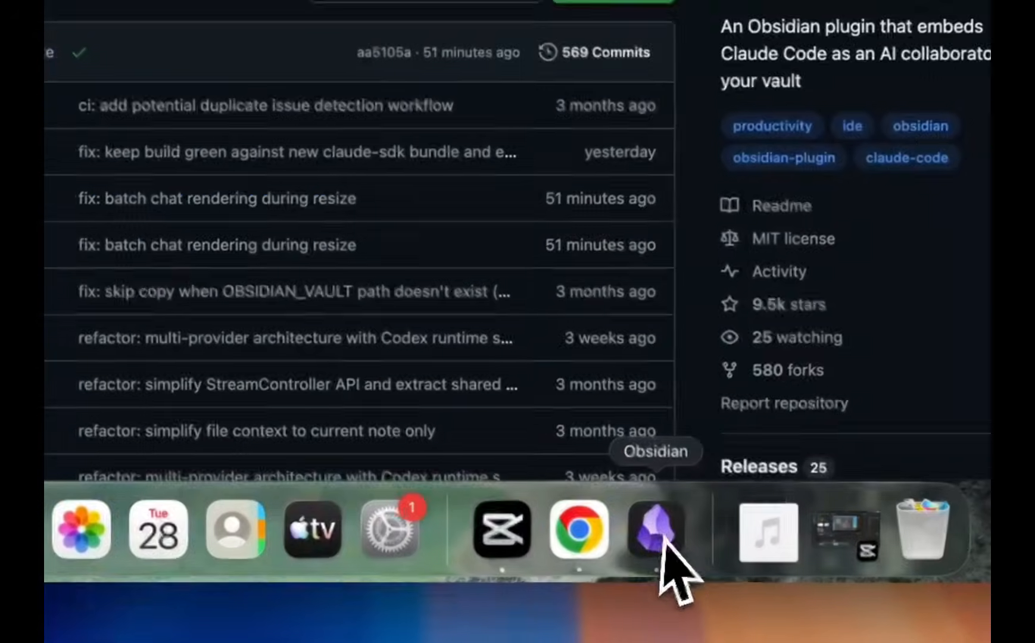
left_click(661, 557)
left_click(415, 169)
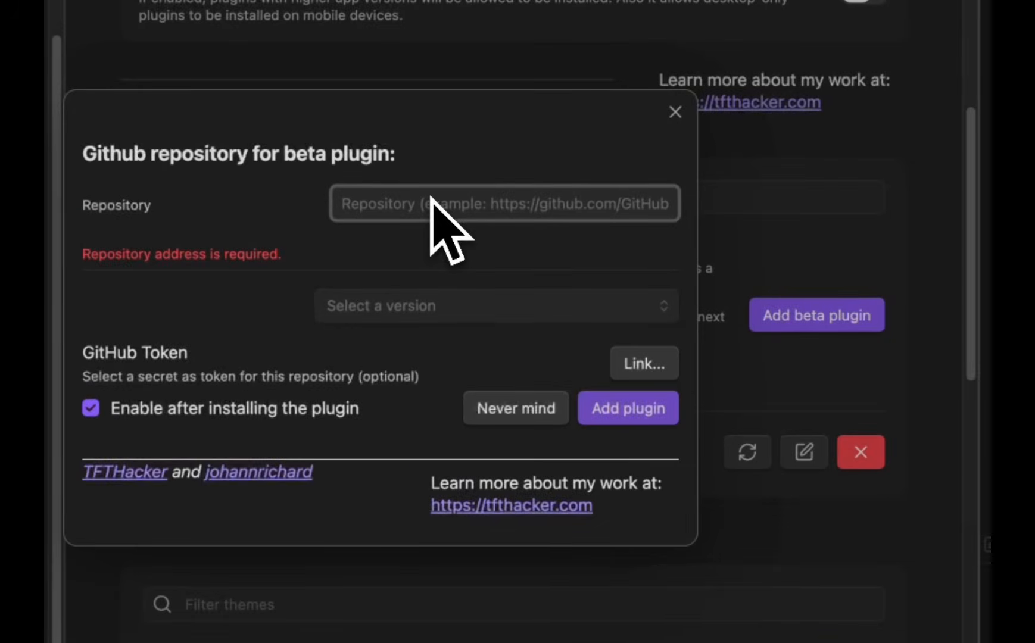
key("super+v")
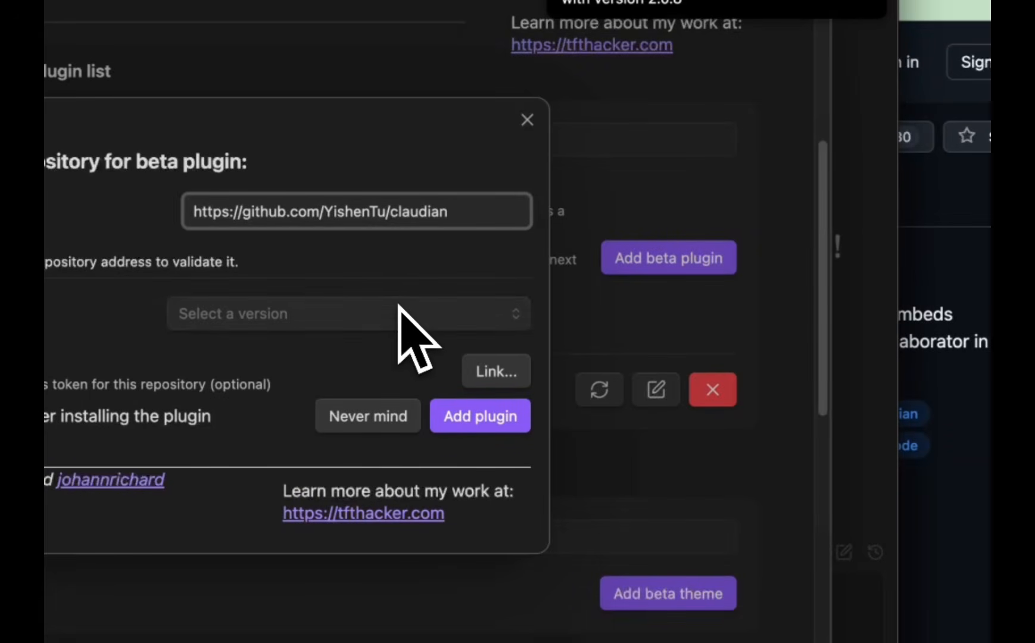
left_click(411, 312)
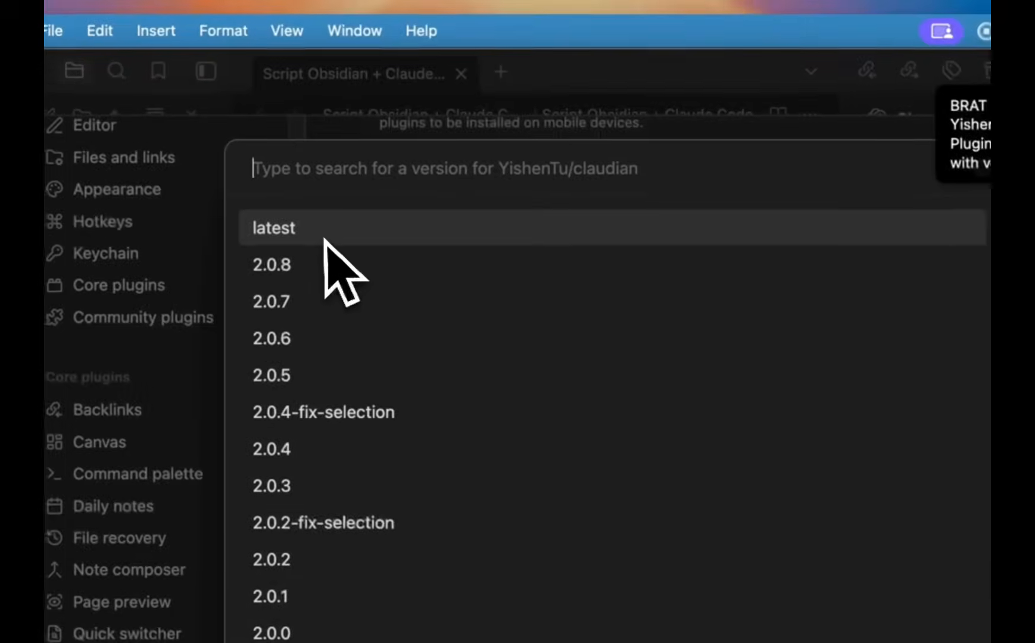
left_click(324, 238)
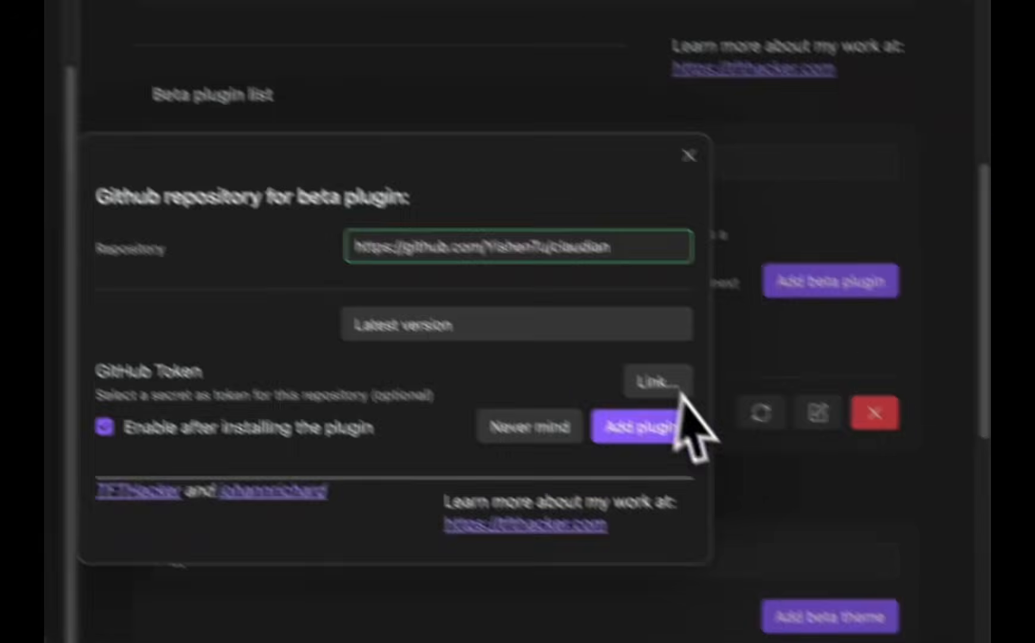
left_click(601, 403)
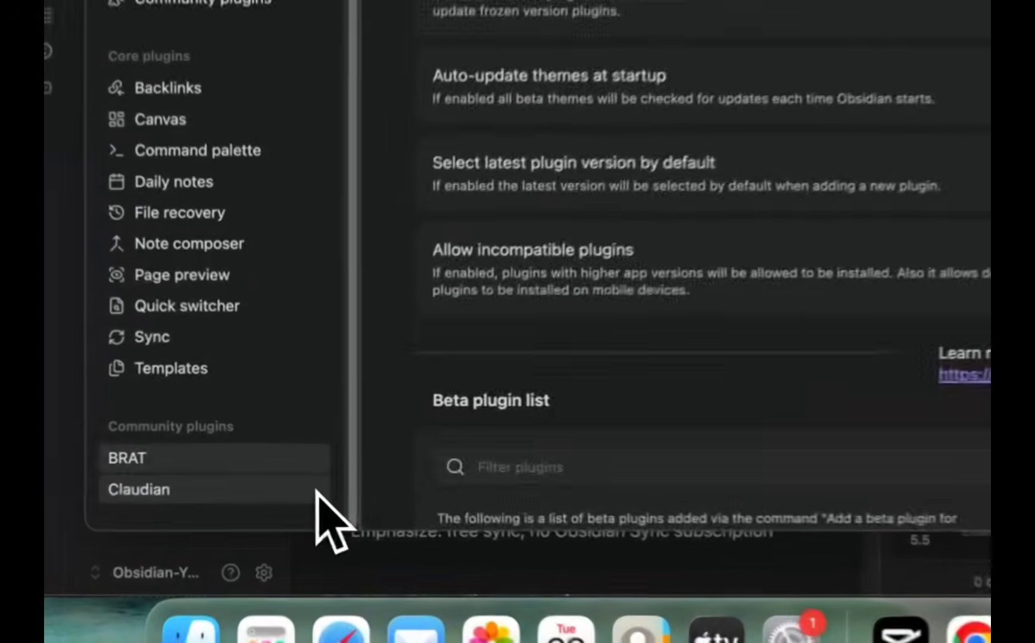
View Claudian's general, Claude and Codex settings, and close the settings window.
left_click(280, 471)
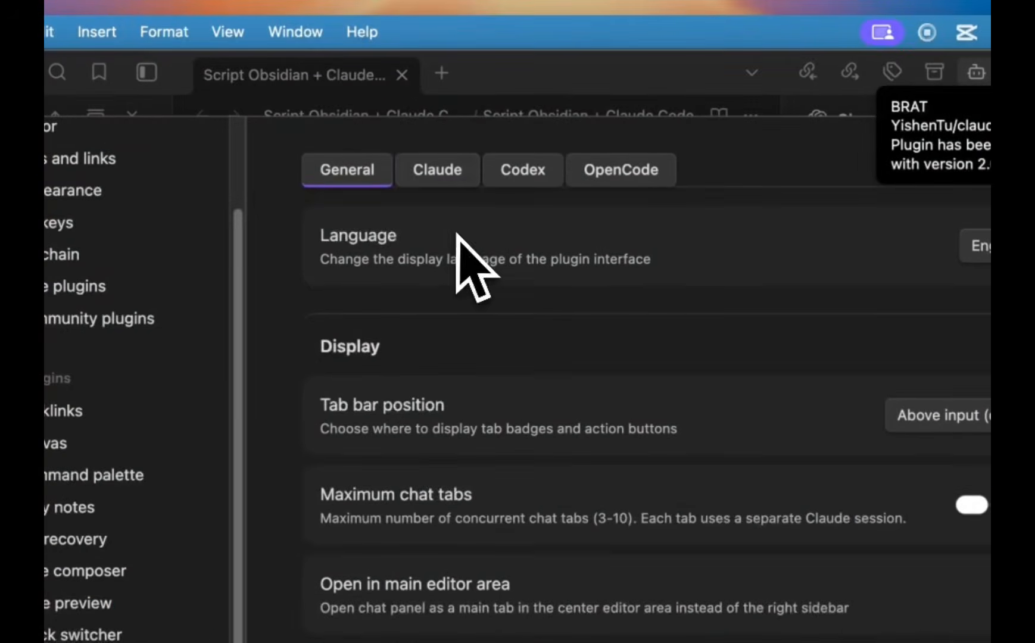
left_click(440, 179)
left_click(524, 176)
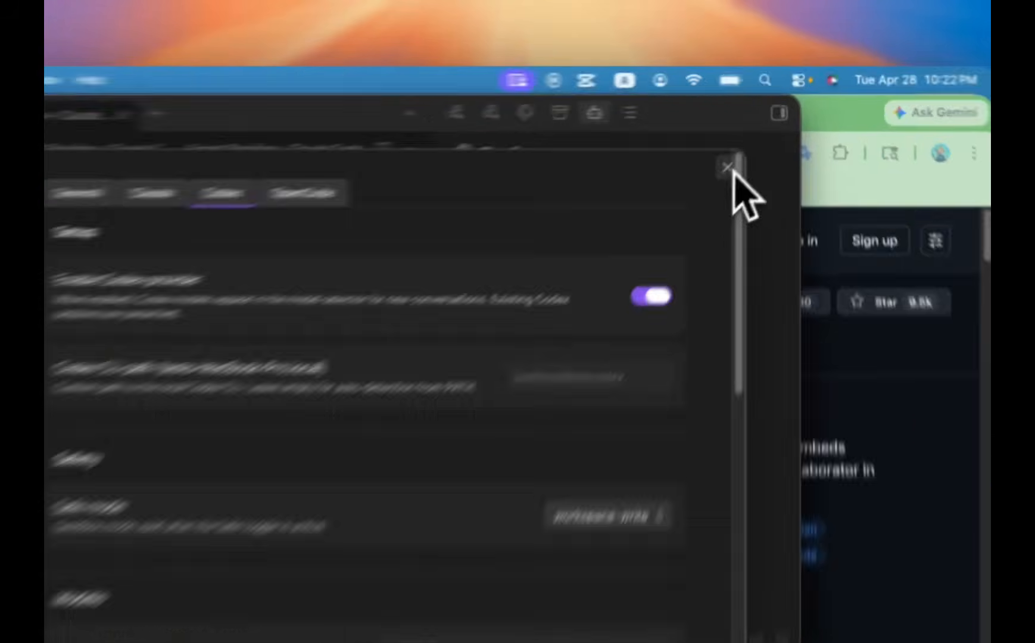
left_click(763, 127)
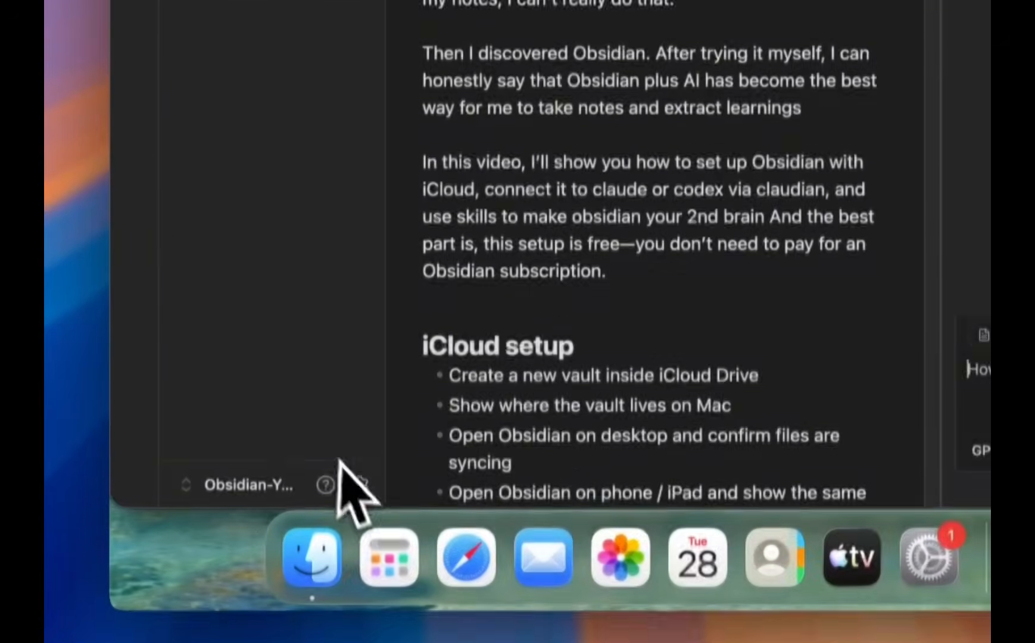
Reopen Claudian's settings and review the Claude options from setup and safety down to models, commands and skills.
left_click(357, 473)
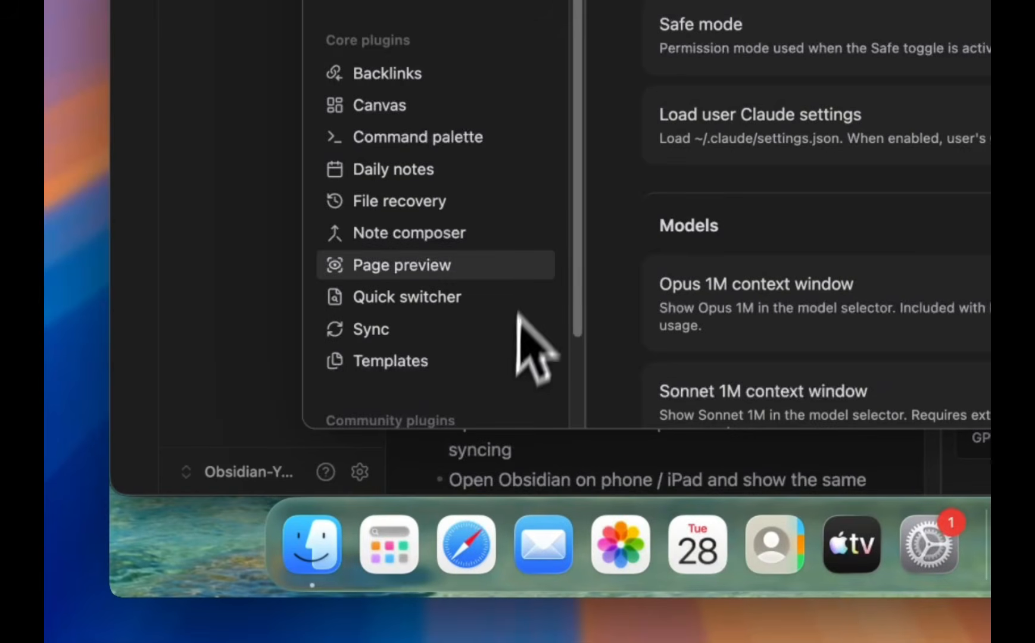
scroll(524, 370, "down", 3)
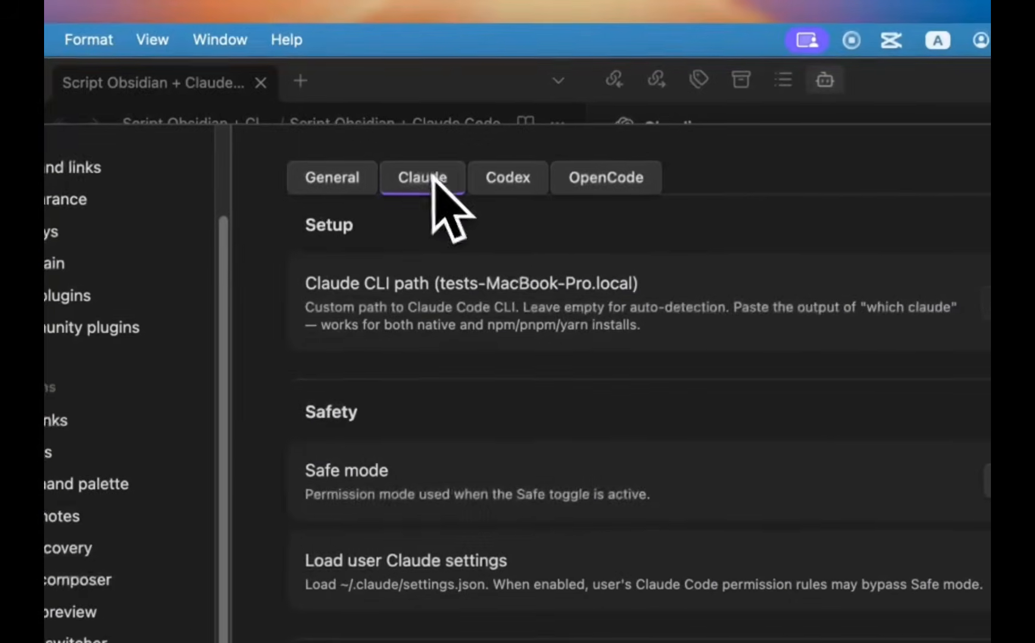
scroll(595, 485, "down", 5)
scroll(553, 462, "down", 5)
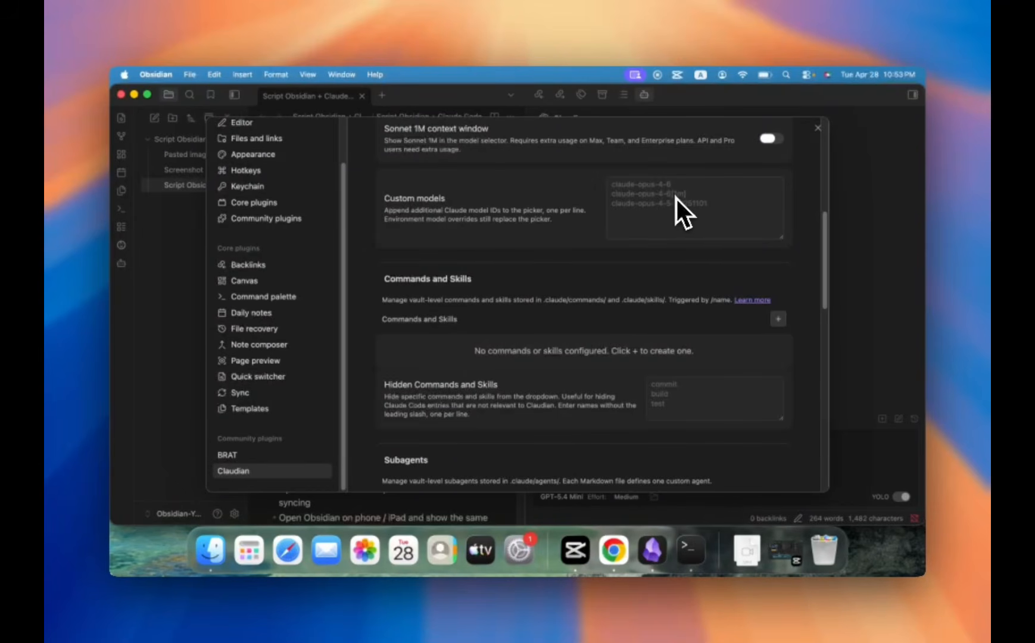
Switch to Terminal, run the claude command, and authorize Claude Code to use the Claude account in the browser.
key("super+space")
type("claude")
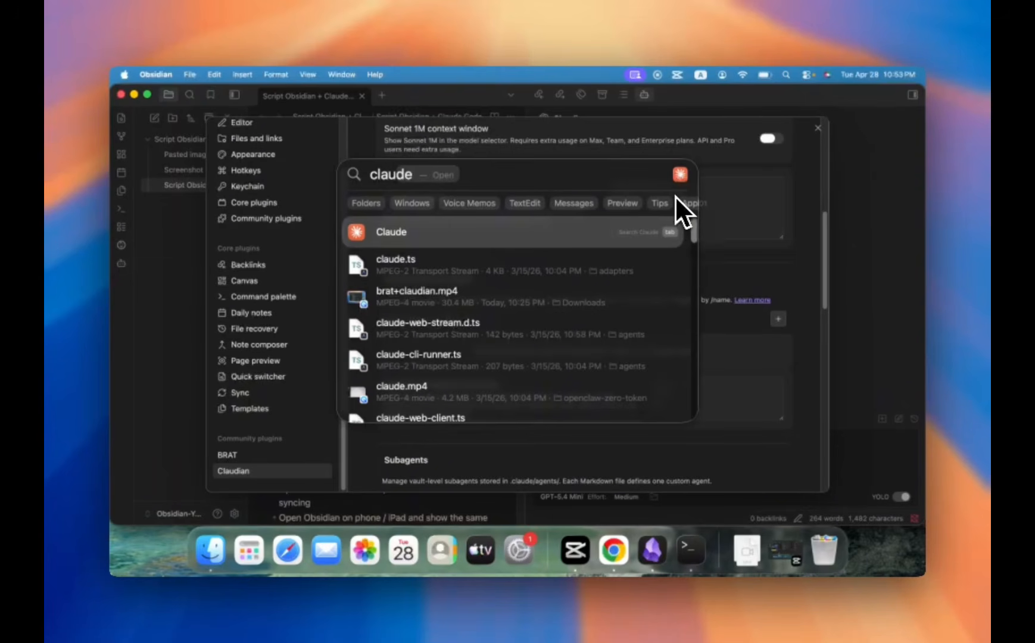
left_click(691, 549)
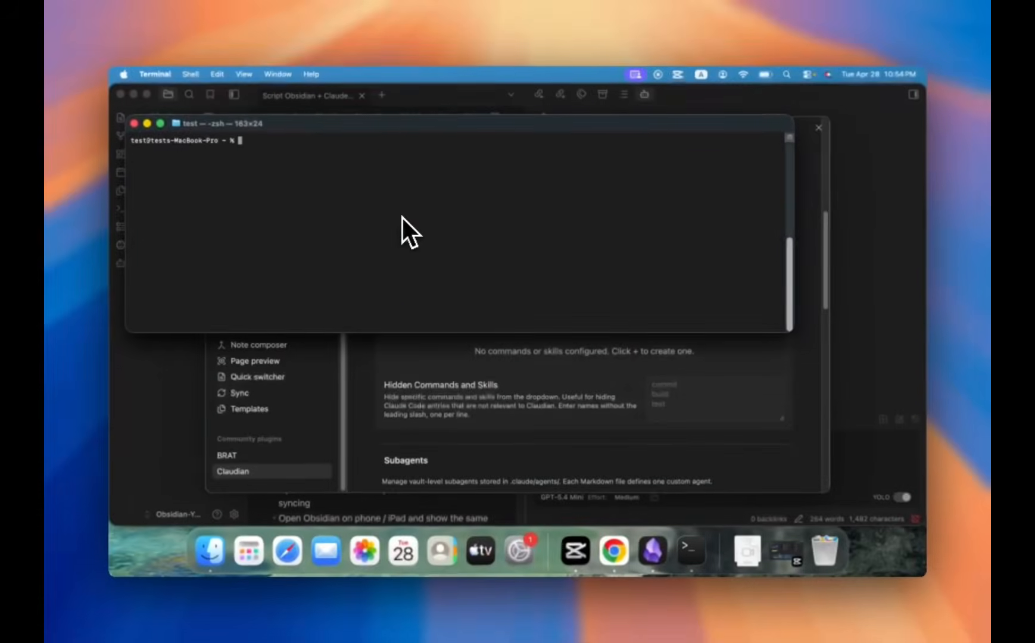
type("claude")
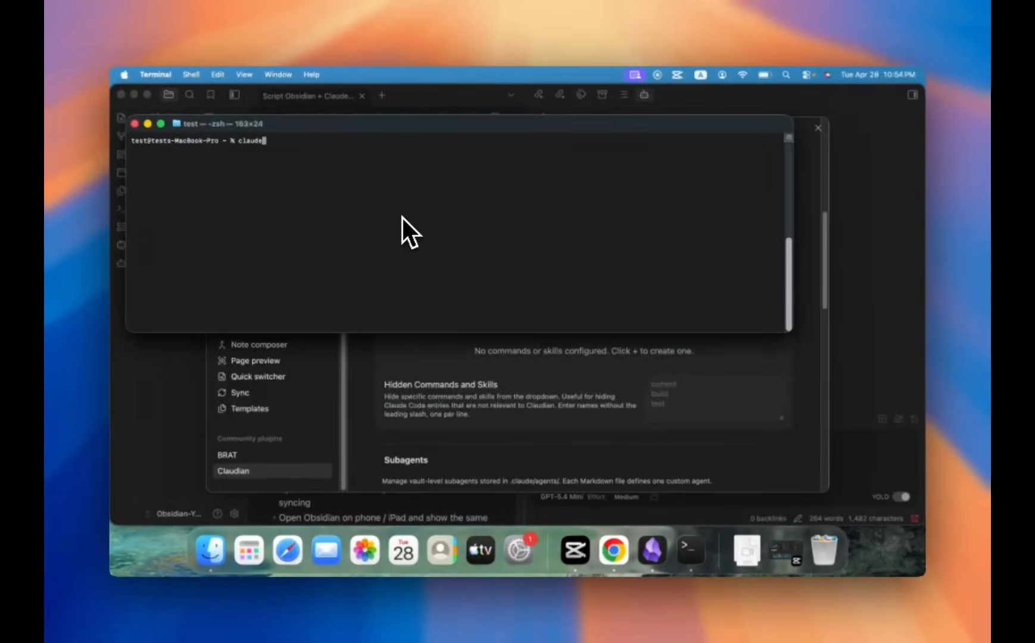
key("Return")
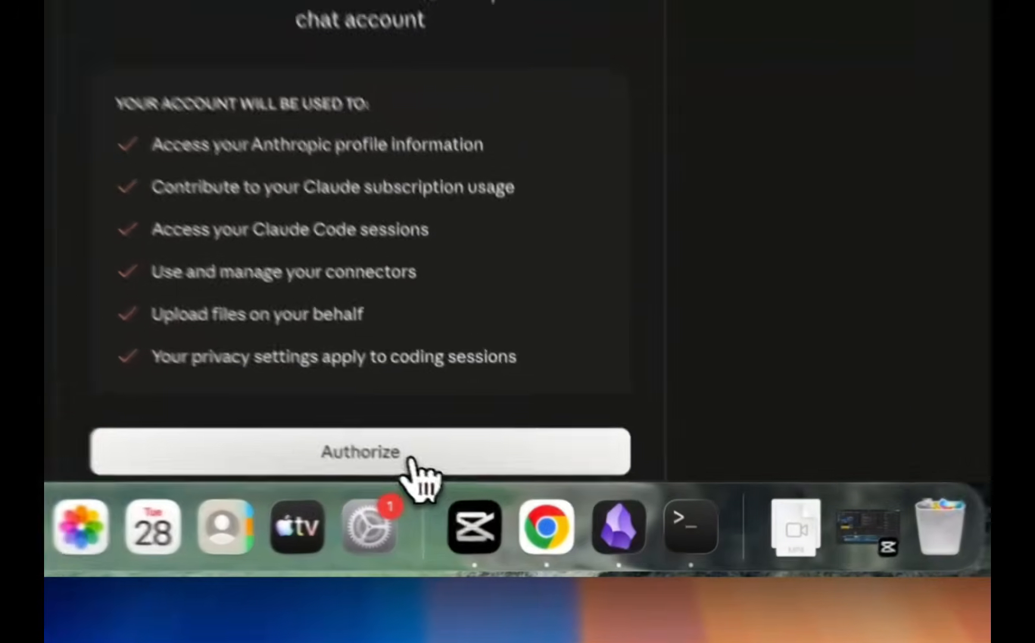
left_click(411, 460)
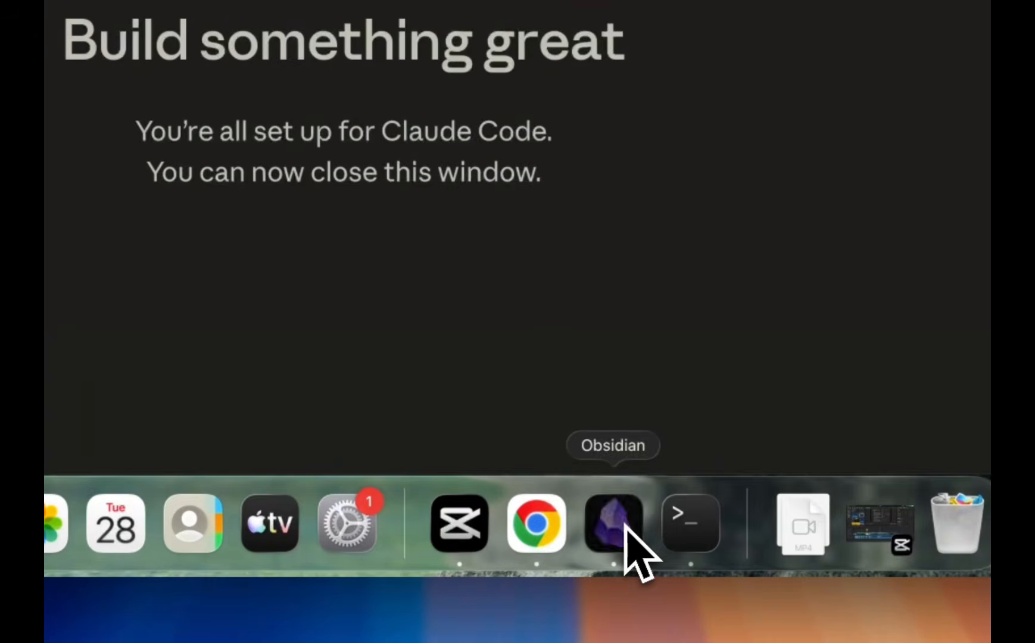
Switch back to Obsidian and open the model choices in the Claudian chat.
left_click(613, 523)
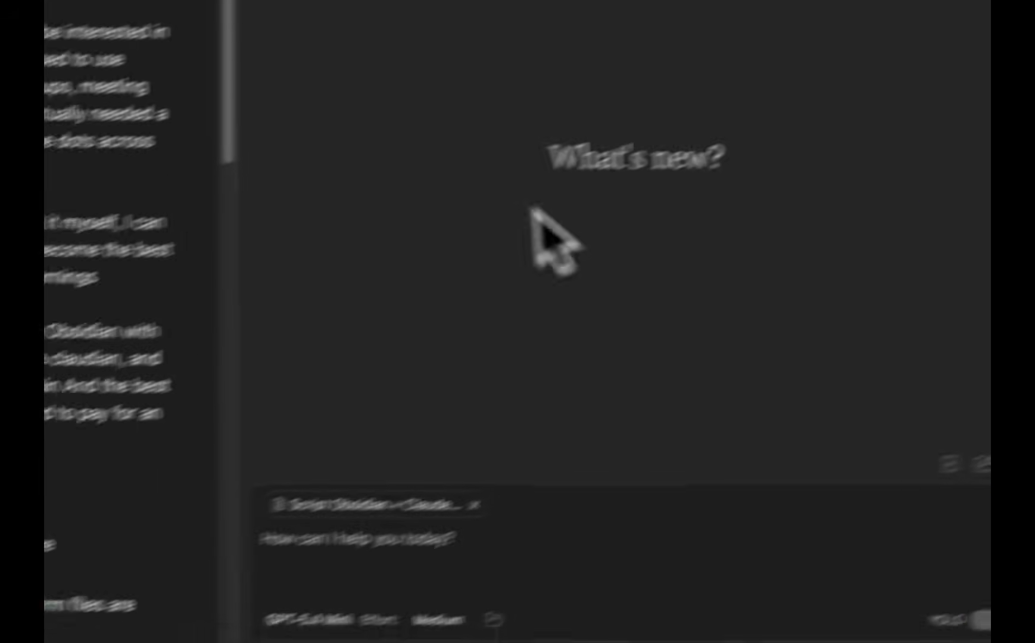
left_click(307, 620)
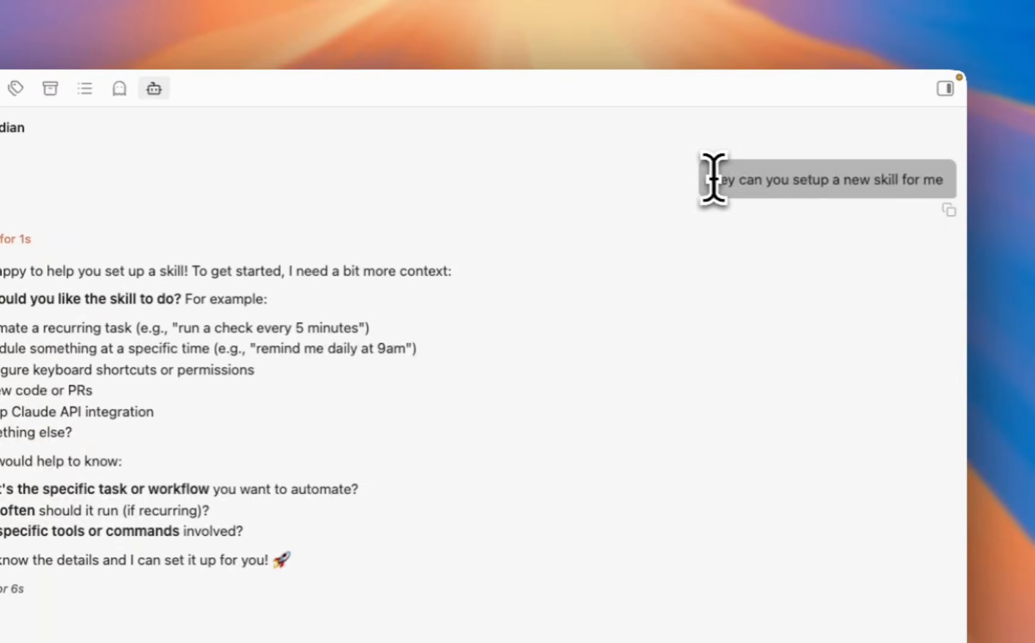
Highlight the chat message asking Claudian to set up a new skill.
left_click_drag(715, 179, 880, 215)
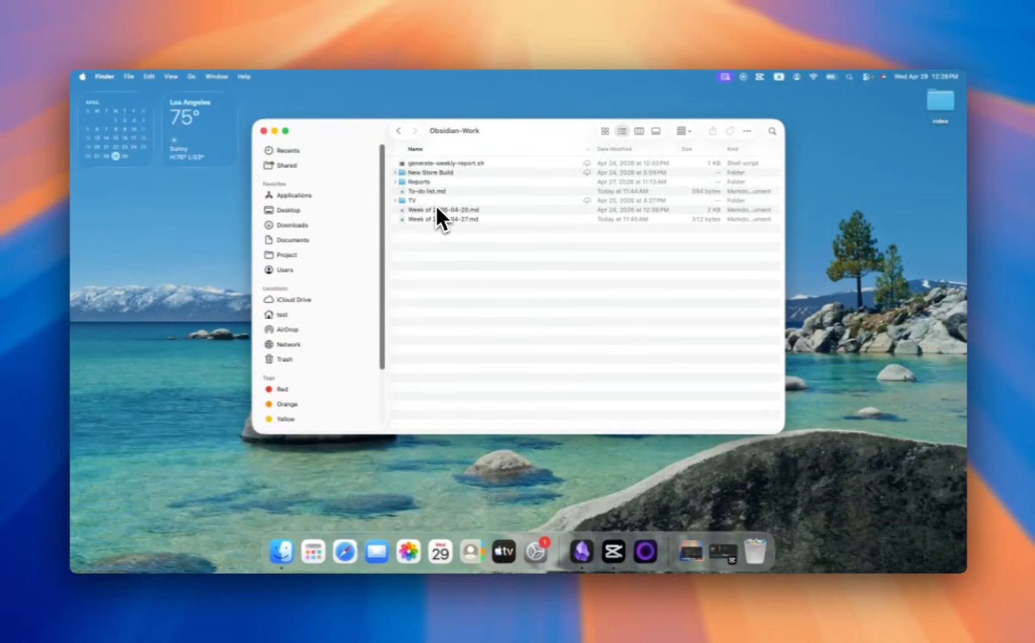
Show hidden files in Finder's Obsidian-Work folder and select the first hidden folder.
key("super+shift+period")
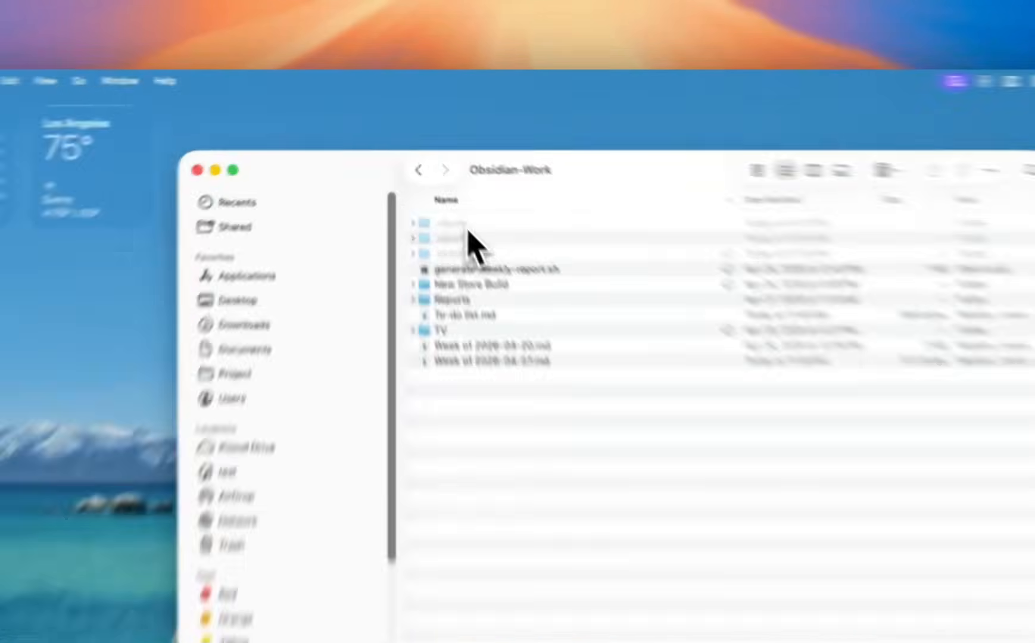
left_click(428, 163)
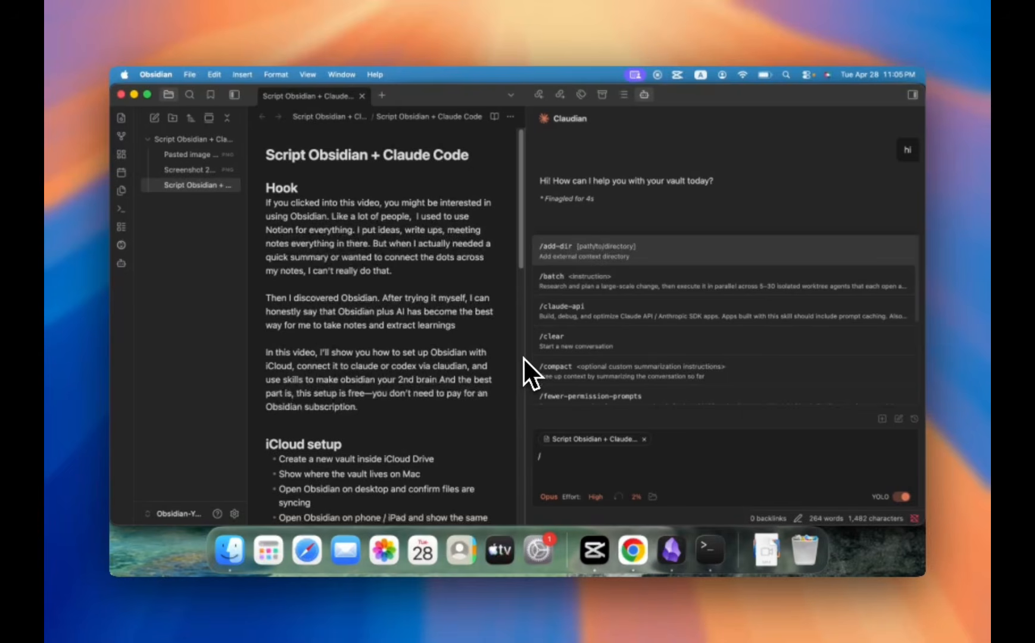
Browse the slash commands offered in the Claudian chat down to /compact.
key("Down")
key("Down")
key("Down")
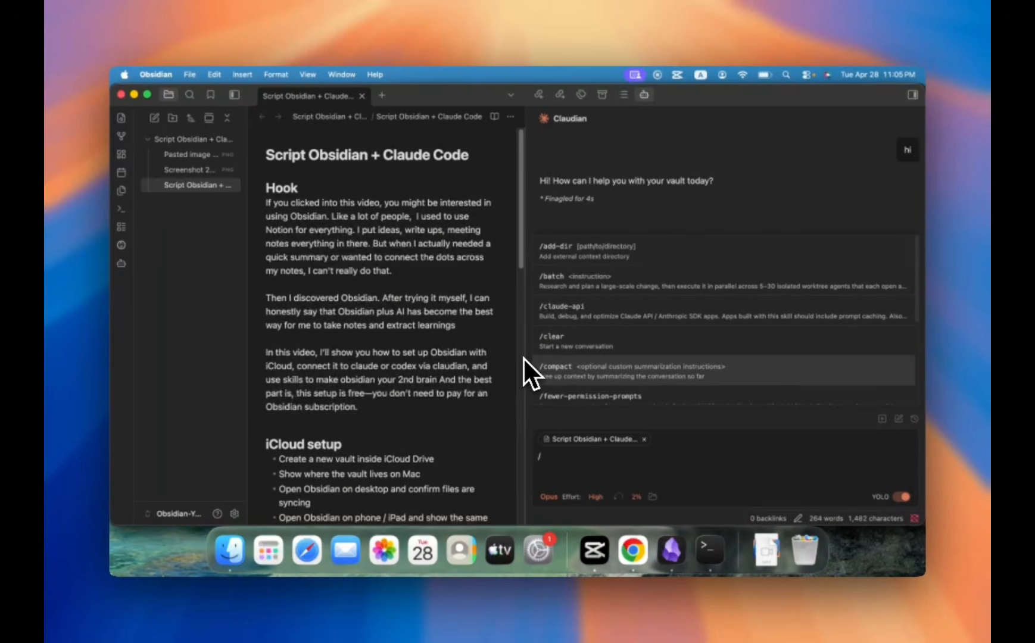